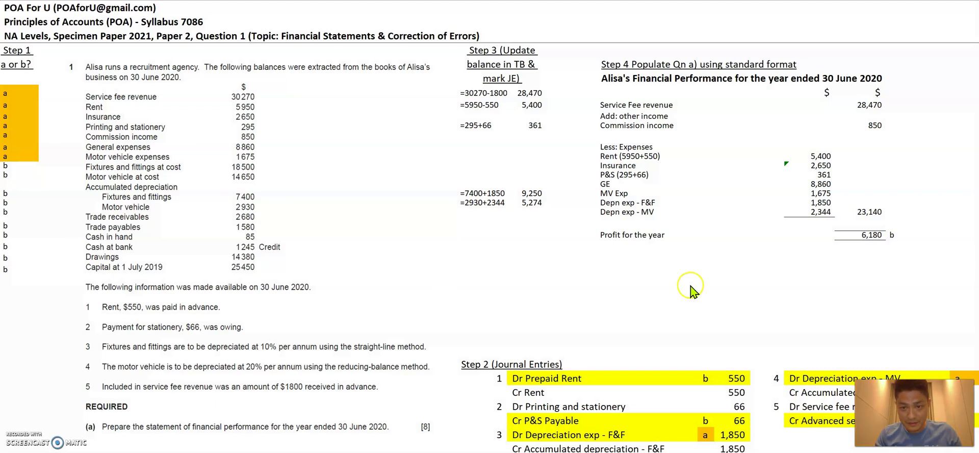
Move the Step 4 statement of financial performance down to the blank area beside the Step 5 heading.
left_click(612, 64)
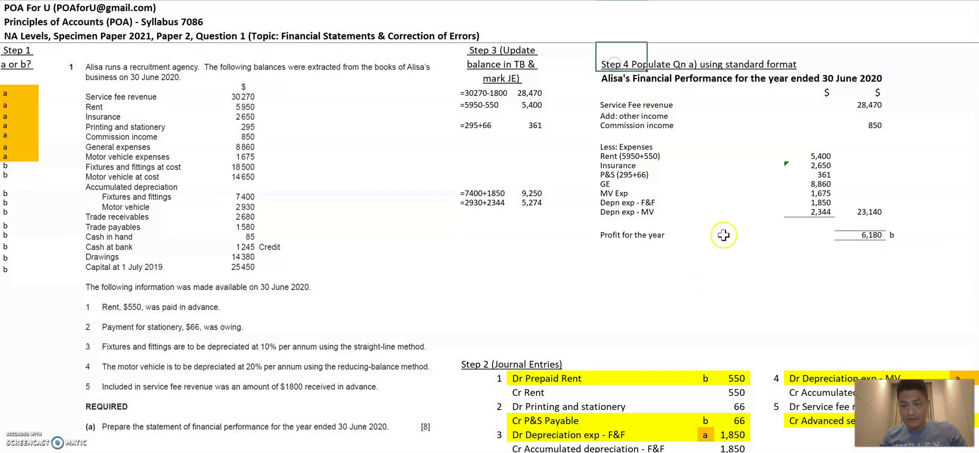
left_click(890, 234, "shift")
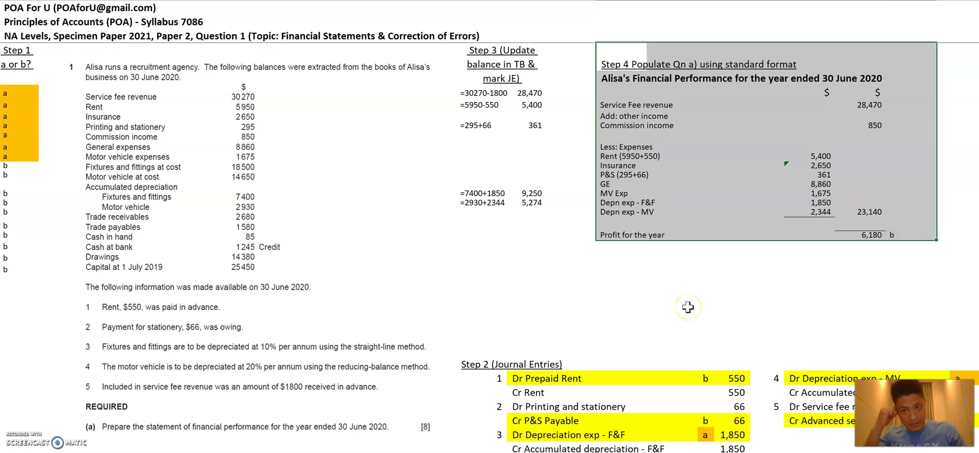
key("ctrl+c")
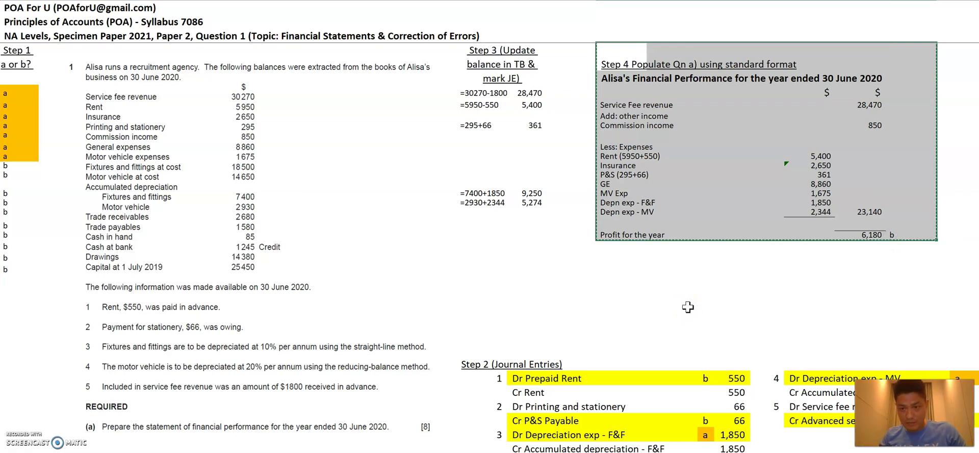
scroll(687, 306, "down", 6)
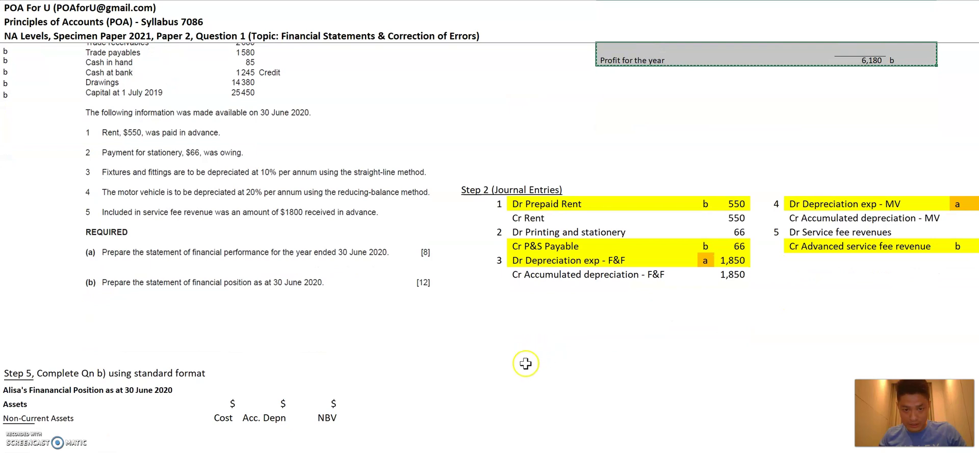
left_click(528, 364)
left_click(516, 372)
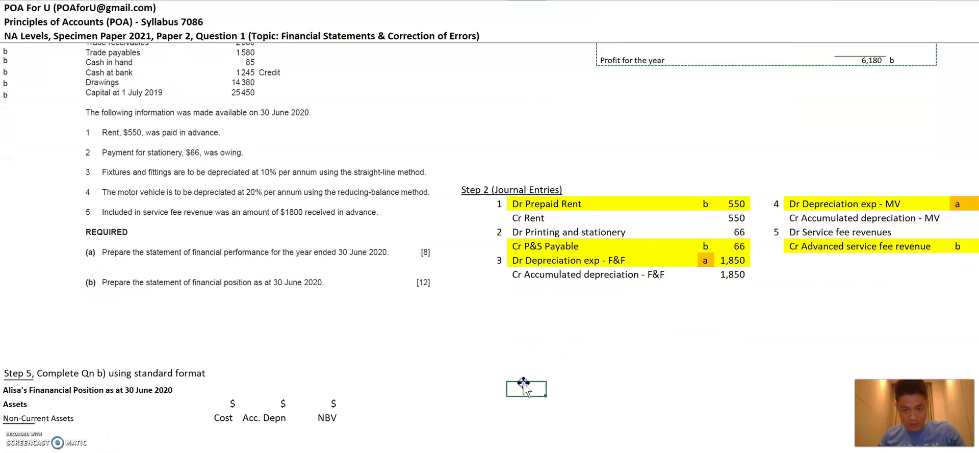
key("ctrl+v")
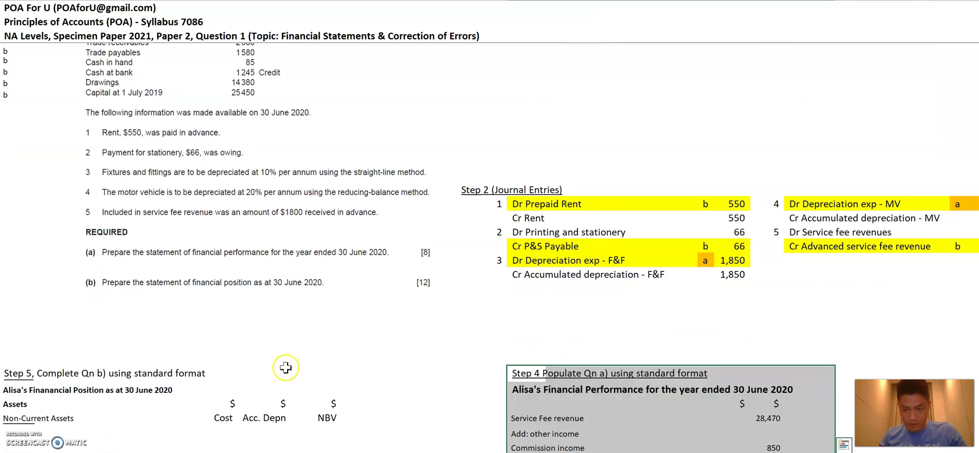
Place the whole Step 5 financial position template, from its heading through Total Equity and liabilities, in the vacated area beside the Step 3 balances.
left_click(9, 374)
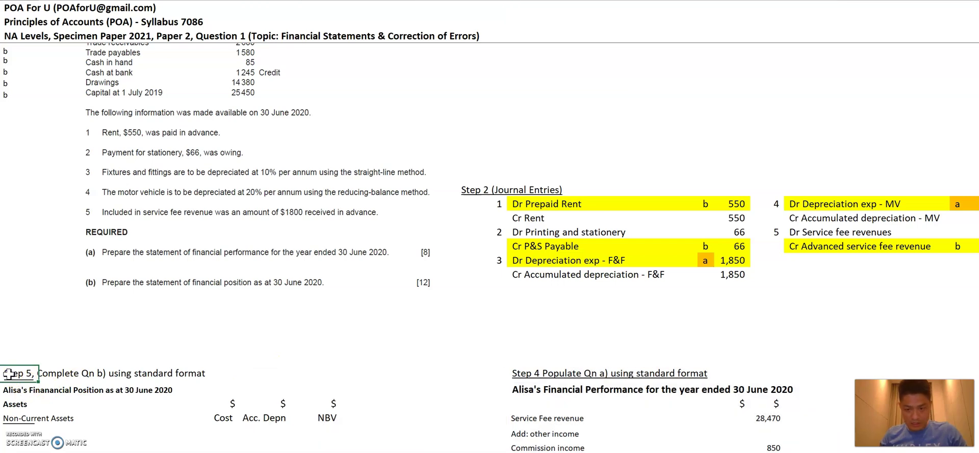
scroll(9, 373, "down", 6)
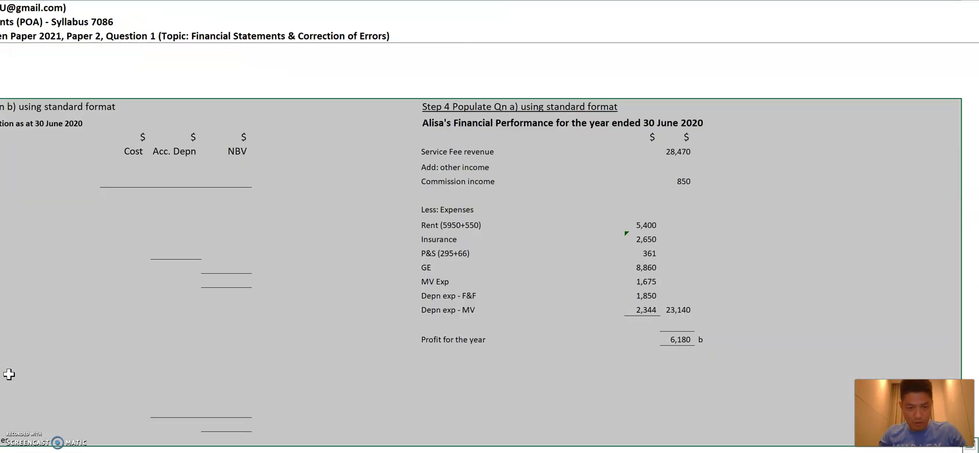
key("shift+Down")
key("shift+Down")
key("shift+Down")
key("shift+Down")
key("shift+Down")
key("shift+Down")
key("shift+Down")
key("shift+Down")
key("shift+Down")
key("shift+Down")
key("shift+Down")
key("shift+Down")
key("shift+Down")
key("shift+Down")
key("shift+Down")
key("shift+Down")
key("shift+Down")
key("shift+Down")
key("shift+Down")
key("shift+Down")
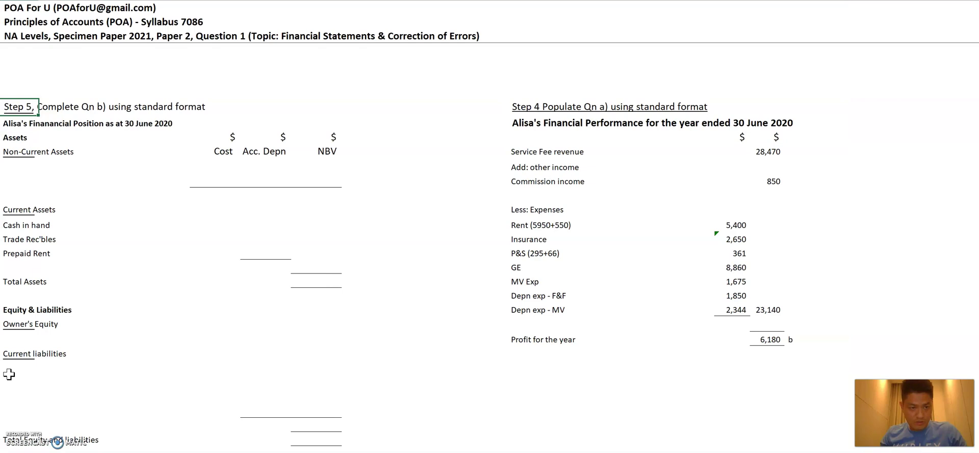
key("shift+Down")
key("shift+Down")
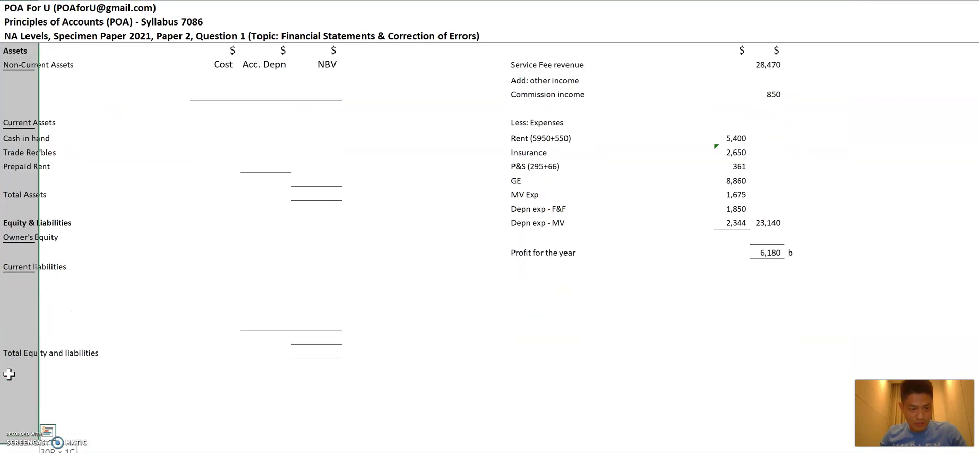
key("shift+Right")
key("shift+Right")
key("shift+Right")
key("shift+Right")
key("shift+Right")
key("shift+Right")
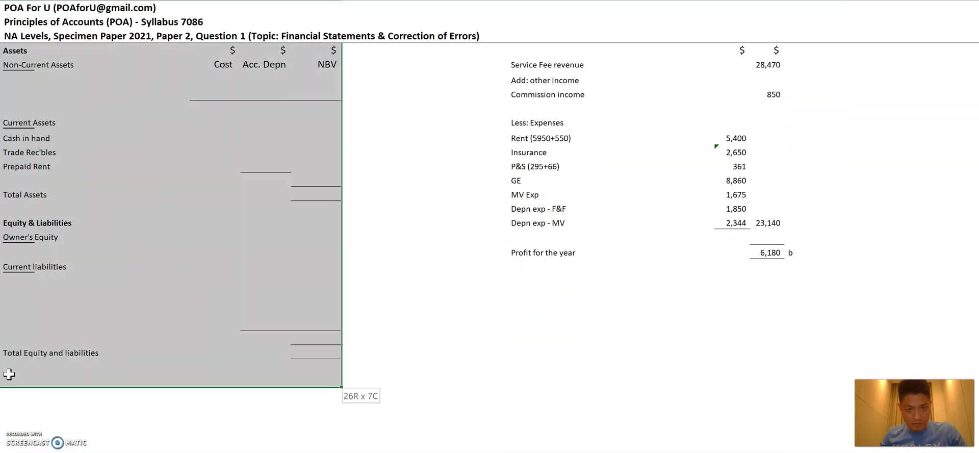
key("shift+Right")
key("shift+Up")
key("shift+Up")
key("shift+Left")
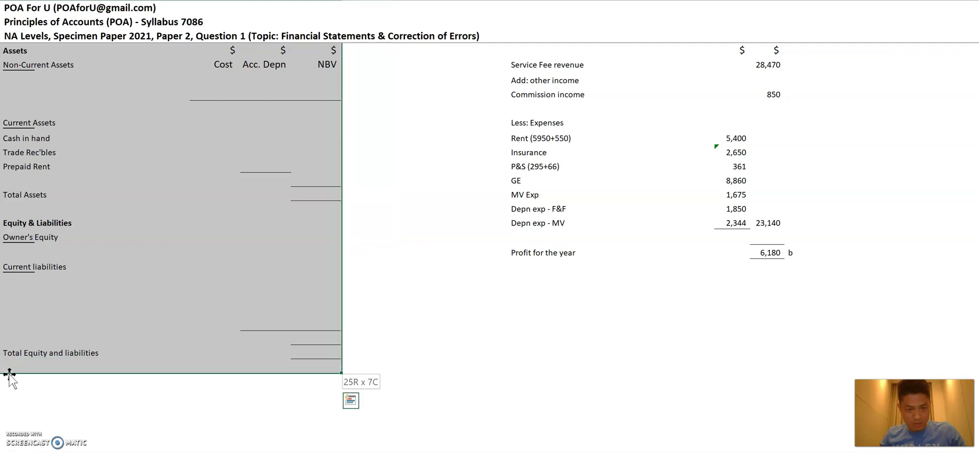
key("ctrl+c")
scroll(572, 273, "up", 10)
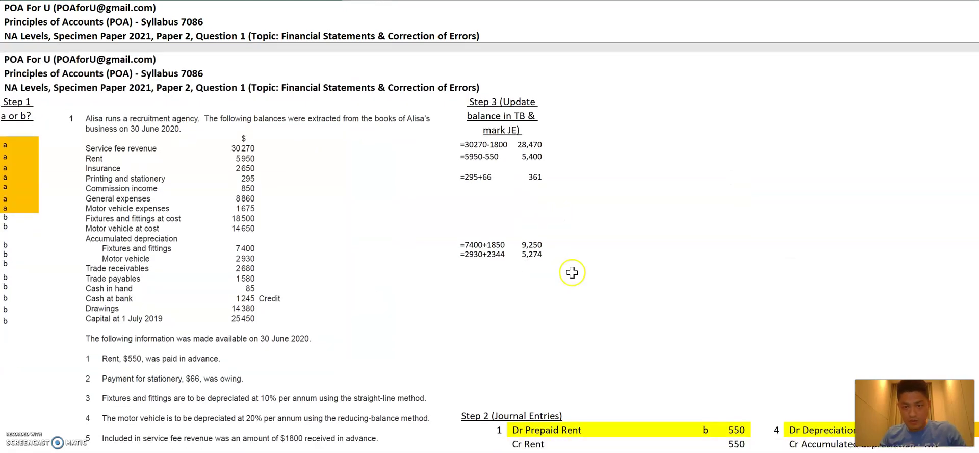
left_click(605, 56)
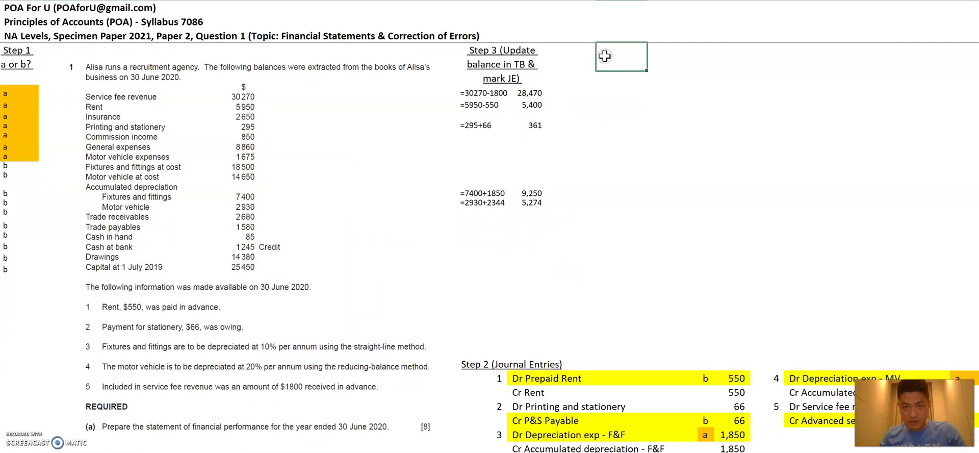
key("ctrl+v")
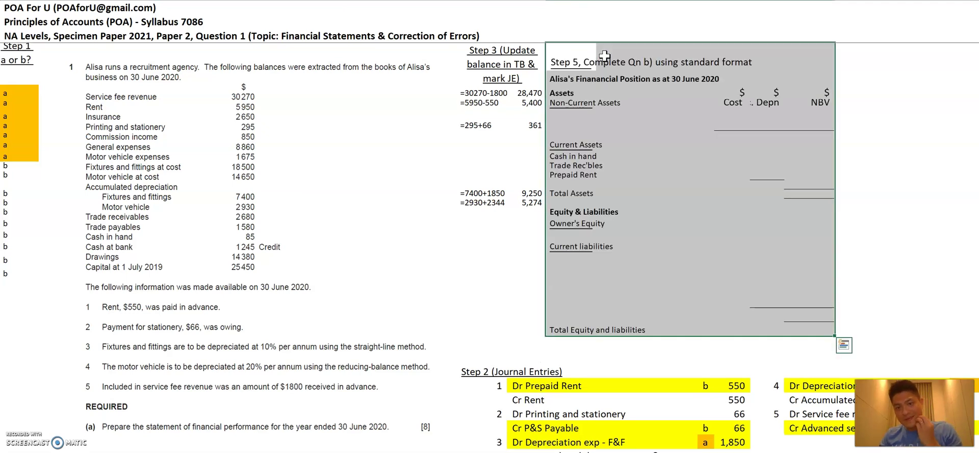
key("ctrl+z")
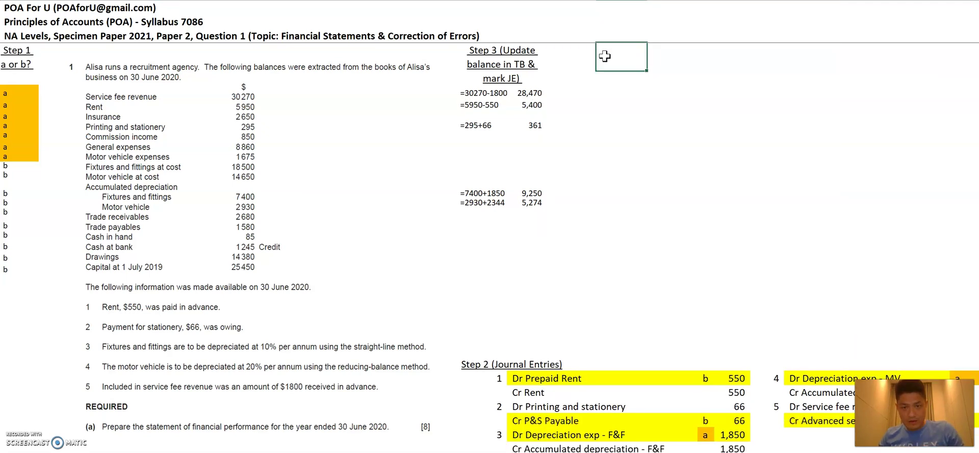
key("ctrl+v")
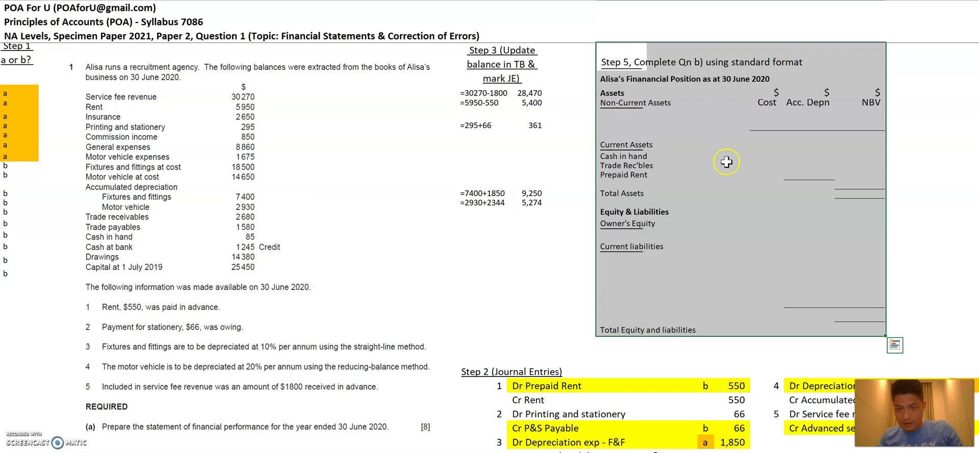
Clear the Cash in hand, Trade Rec'bles and Prepaid Rent labels under Current Assets.
left_click(679, 135)
left_click(604, 115)
left_click(619, 157)
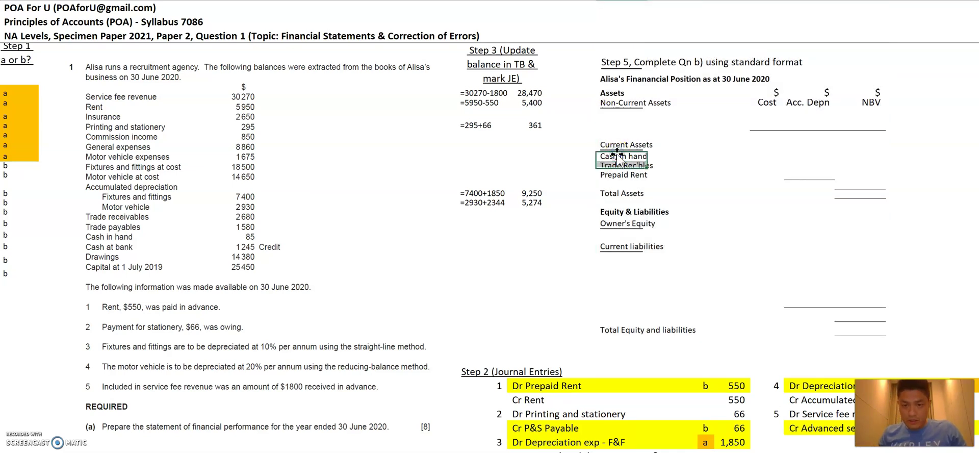
key("Delete")
Add a Fixtures and fittings line under Non-Current Assets with a cost of 18,500.
key("Up")
key("Up")
key("Up")
key("Up")
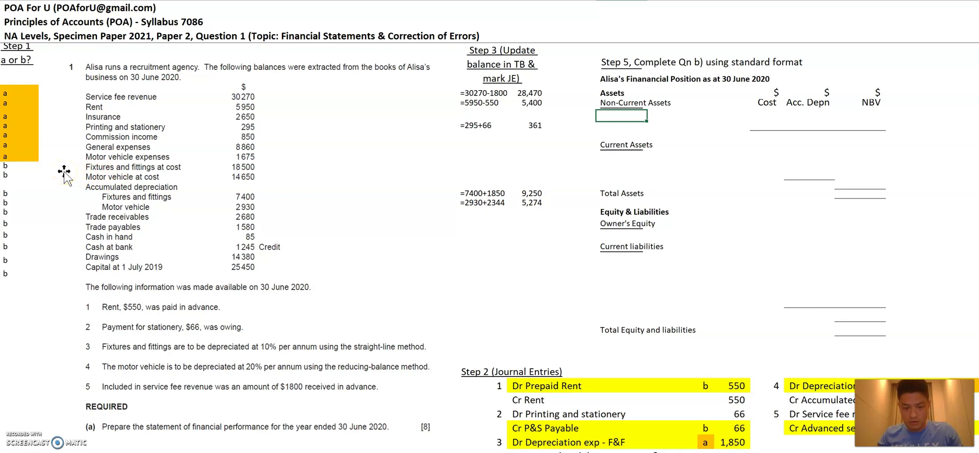
type("Fixtures and fittings")
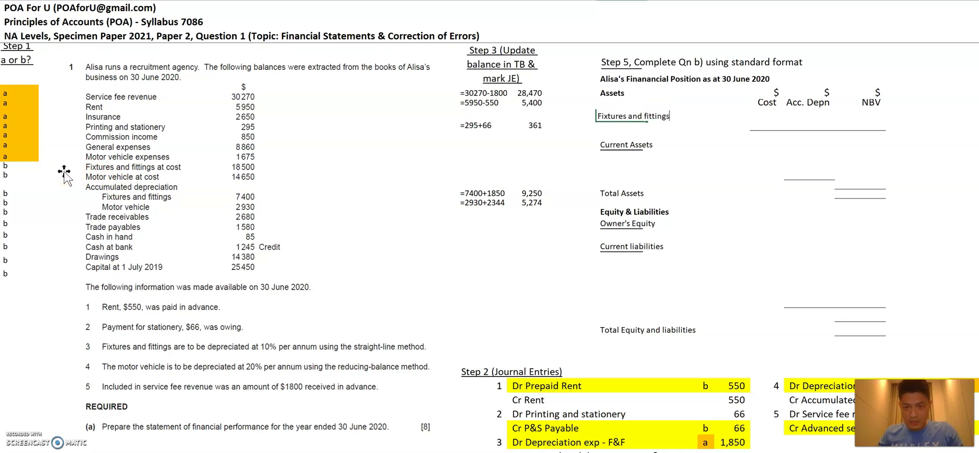
key("Tab")
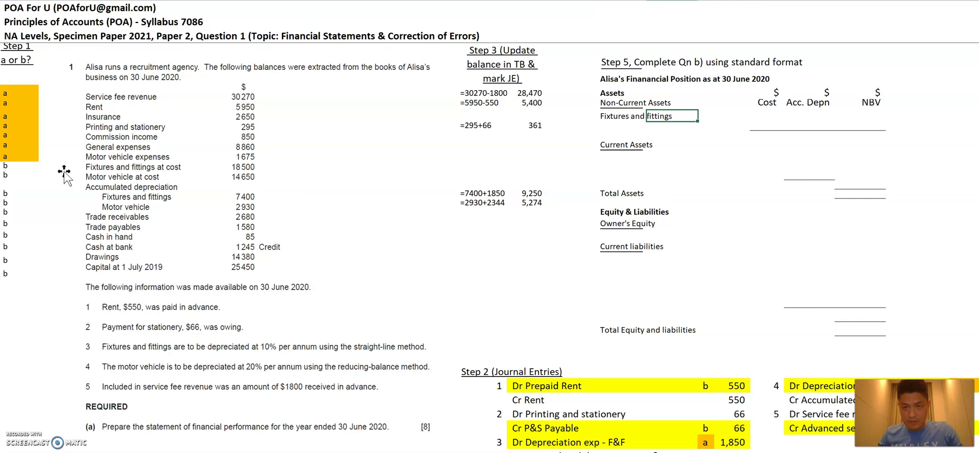
type("18,500")
key("Tab")
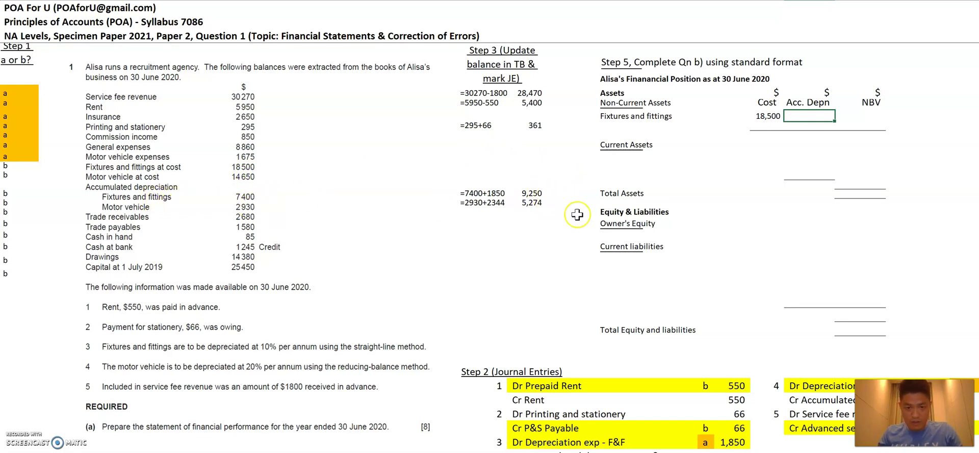
Enter 9,250 as accumulated depreciation for Fixtures and fittings and calculate its NBV as cost minus accumulated depreciation.
type("9,")
type("2")
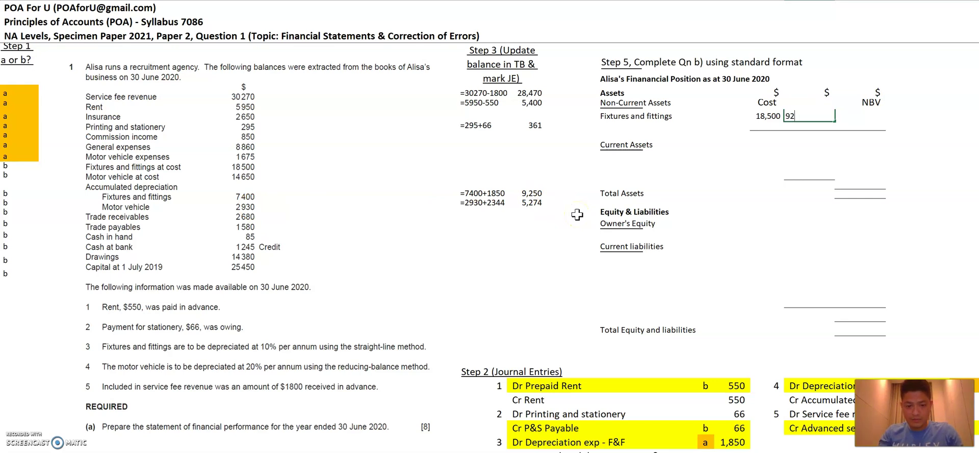
type("50")
key("Tab")
type("=")
key("Left")
key("Left")
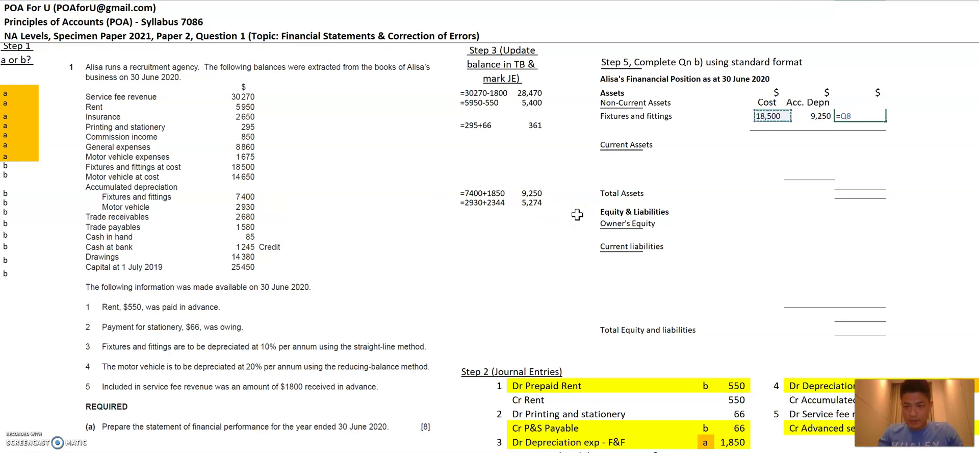
type("-")
key("Left")
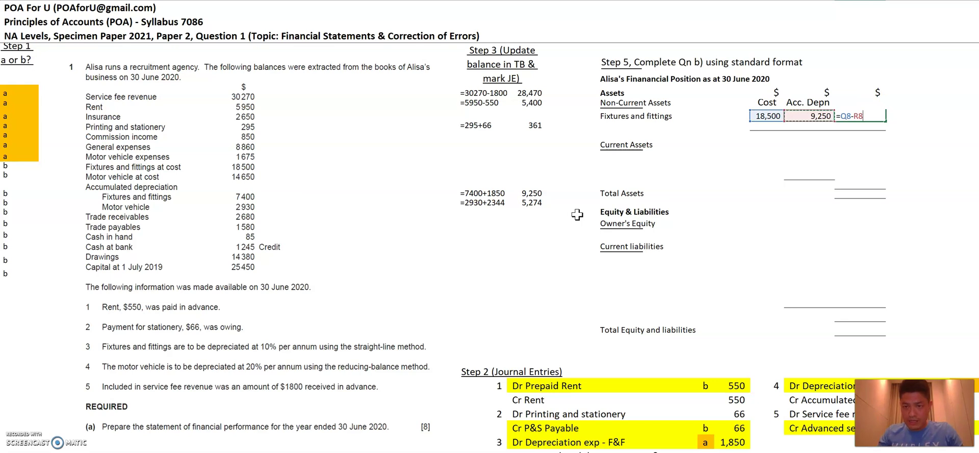
key("Return")
key("Right")
key("Right")
key("Right")
key("Up")
key("Right")
key("Right")
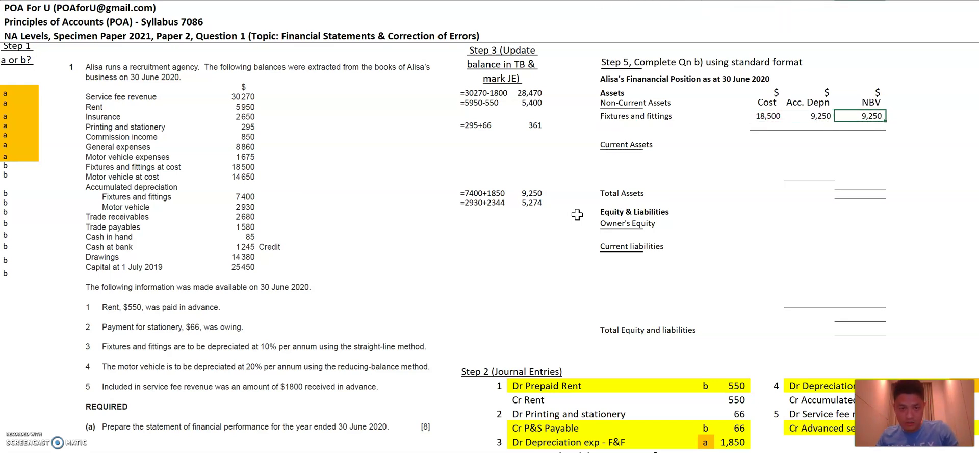
key("shift+Left")
key("shift+Left")
key("shift+Right")
key("shift+Right")
Add a Motor vehicles line below Fixtures and fittings with a cost of 14,650.
key("Down")
key("Left")
key("Left")
key("Left")
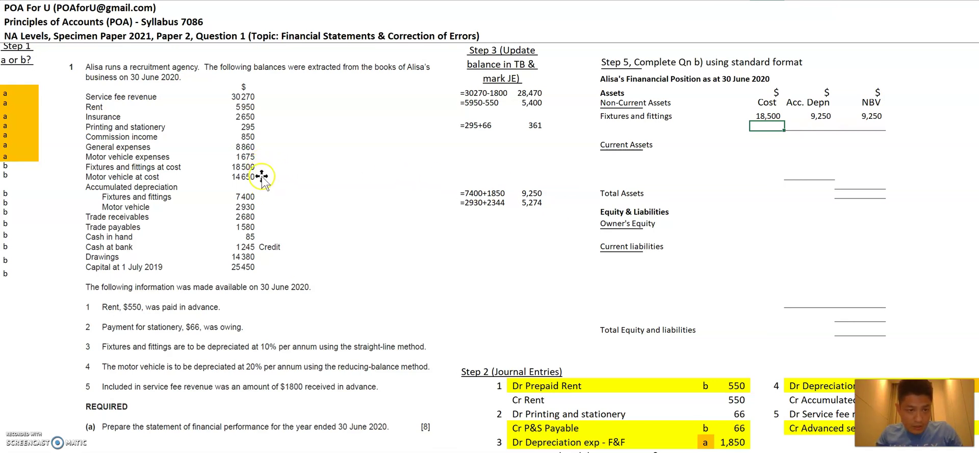
key("Left")
key("Left")
key("Left")
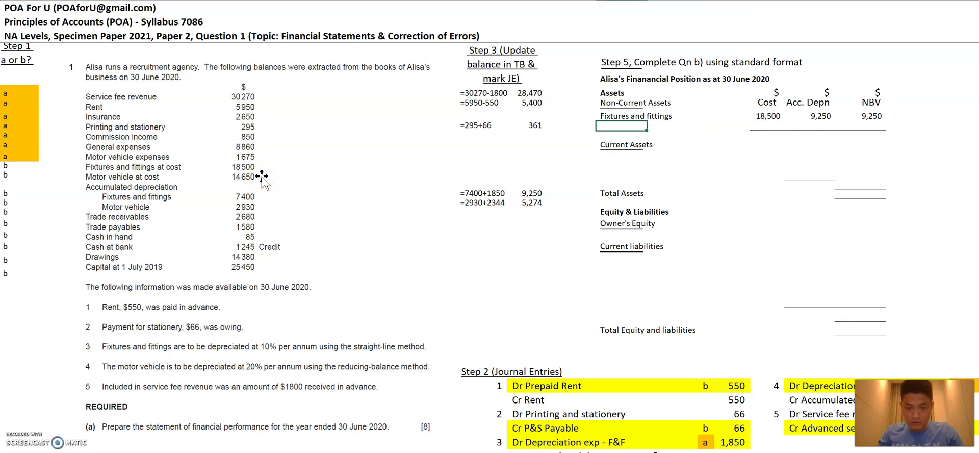
type("Motor vehicles")
key("Right")
key("Right")
key("Right")
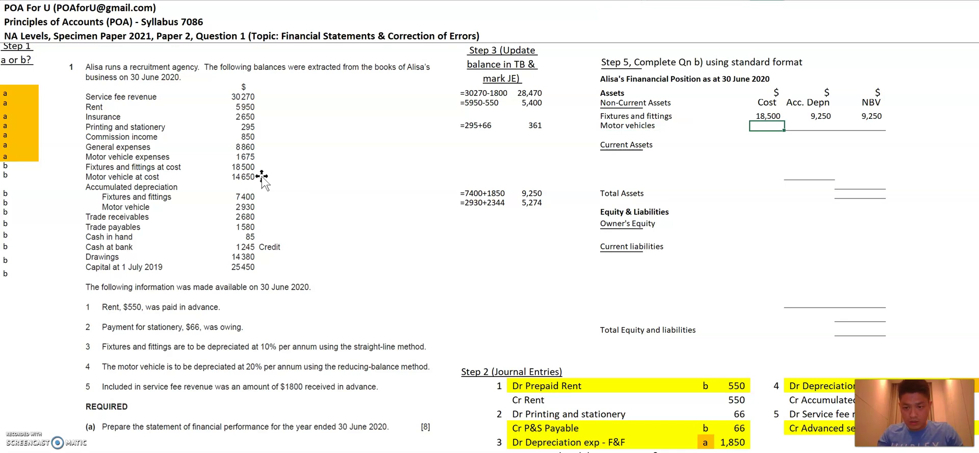
type("14,65")
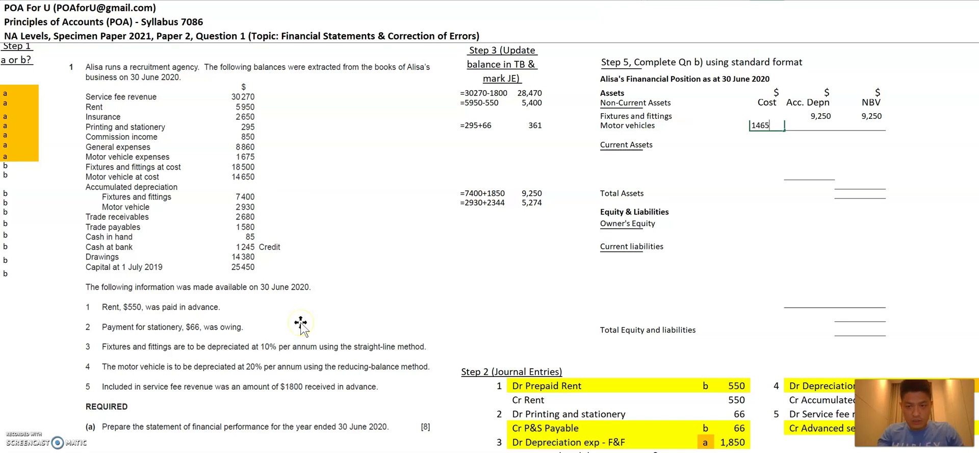
type("0")
Enter 5,274 as accumulated depreciation for Motor vehicles and calculate its NBV as cost minus accumulated depreciation.
key("Right")
type("=")
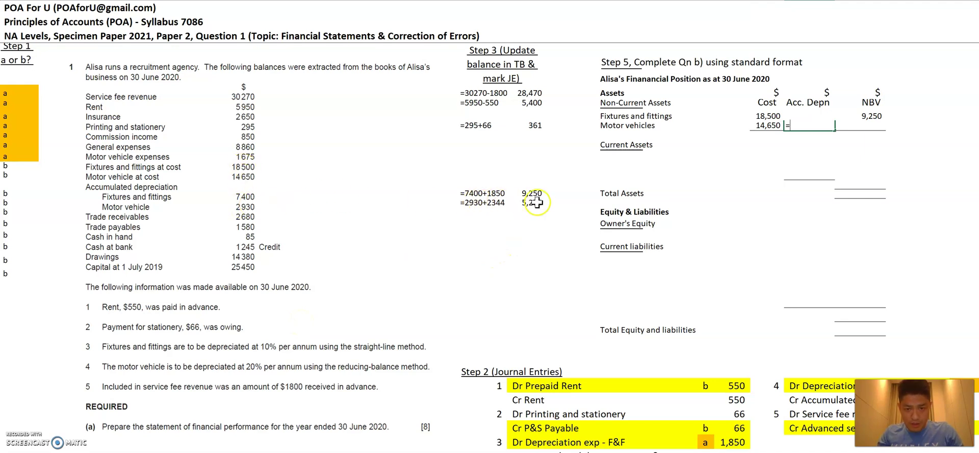
type("5274")
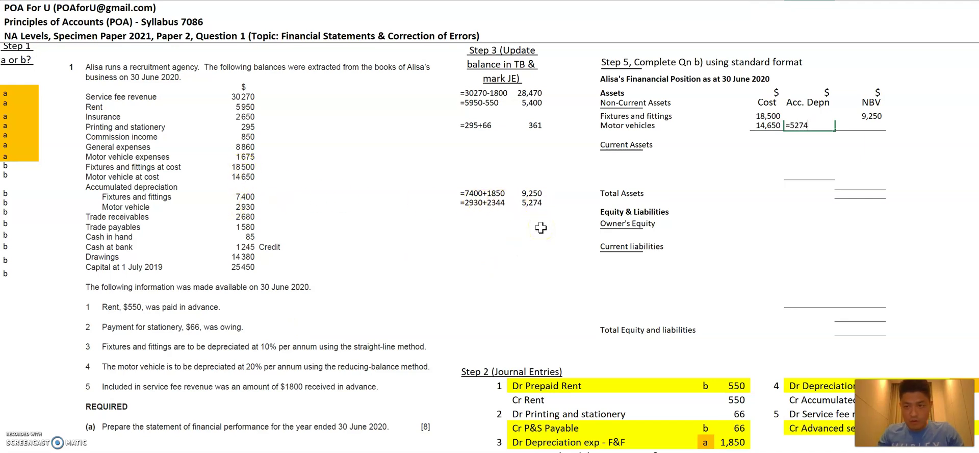
key("Tab")
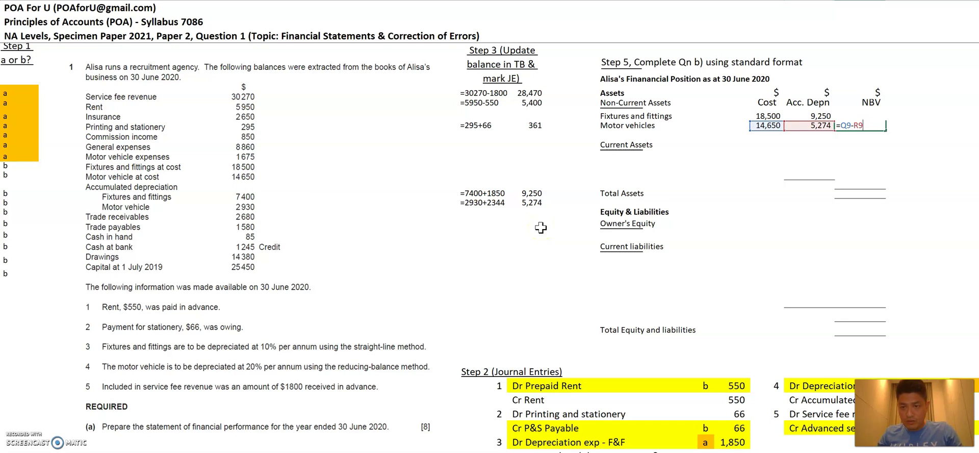
key("Left")
key("Left")
key("Right")
key("Right")
key("Down")
key("Down")
key("Up")
key("Up")
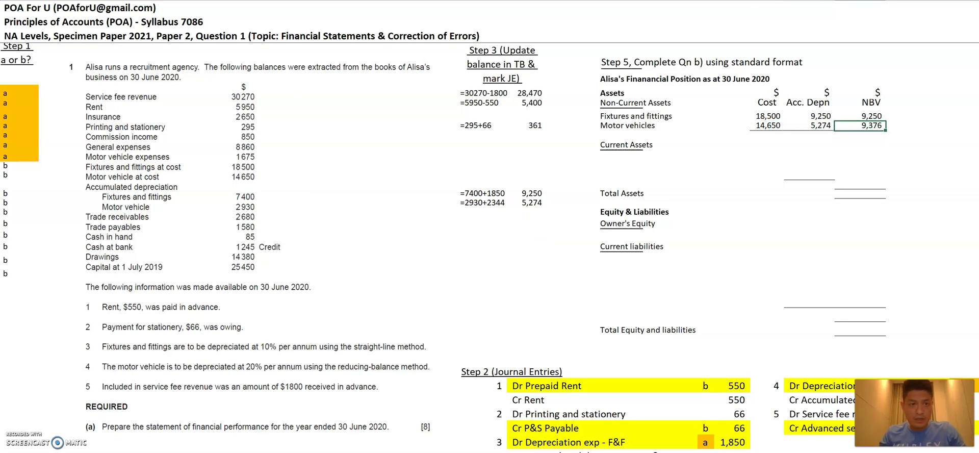
Total the non-current assets' NBVs below Motor vehicles and shade the b marks for their cost and accumulated depreciation balances orange.
key("Down")
type("=sum(")
key("Up")
key("shift+Up")
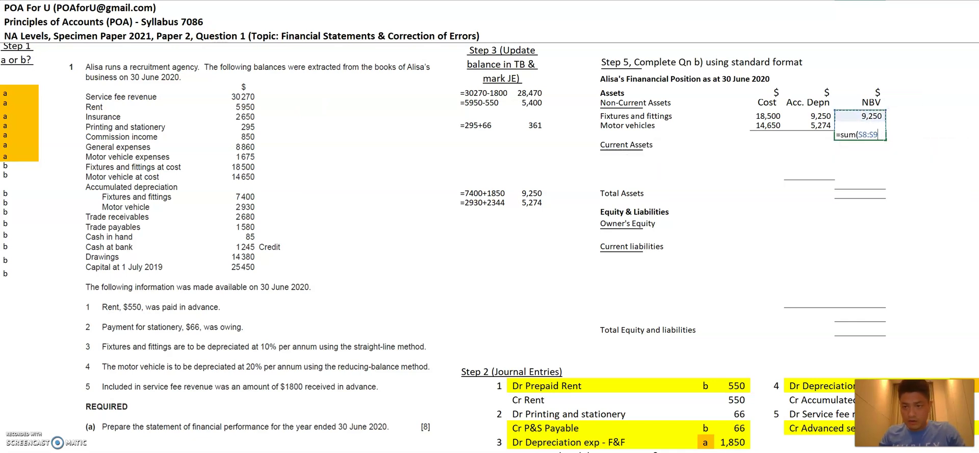
key("Return")
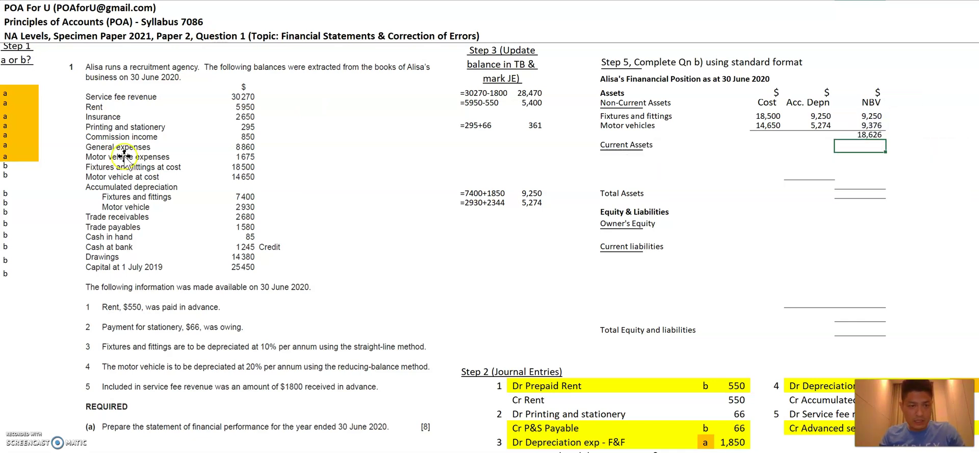
left_click_drag(13, 165, 11, 203)
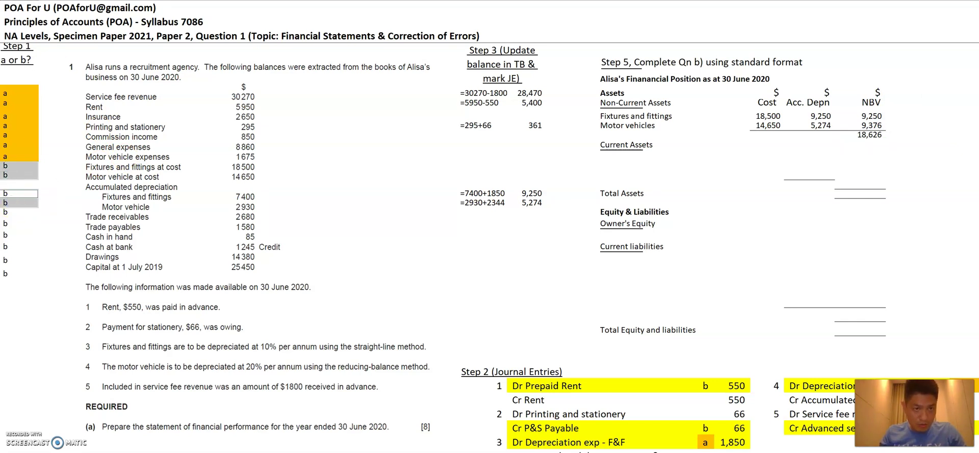
key("F4")
Add a Cash in hand line under Current Assets with 85 in the middle amount column.
left_click(622, 156)
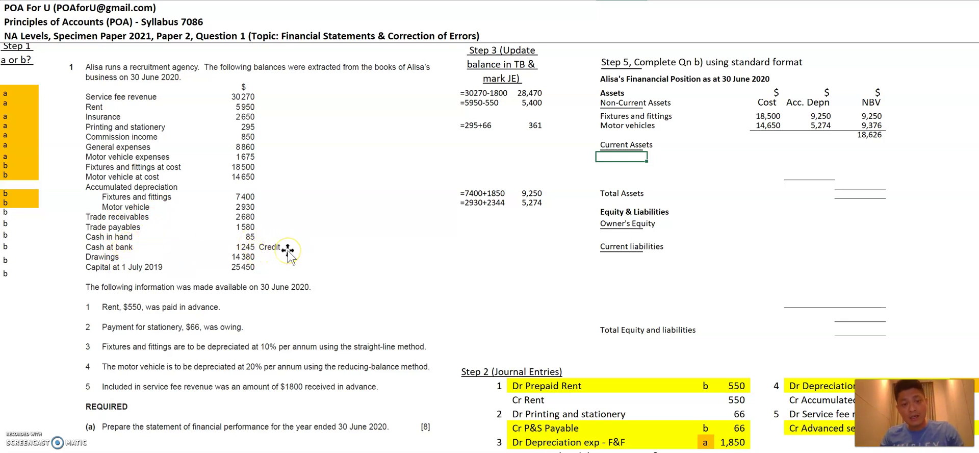
left_click(310, 250)
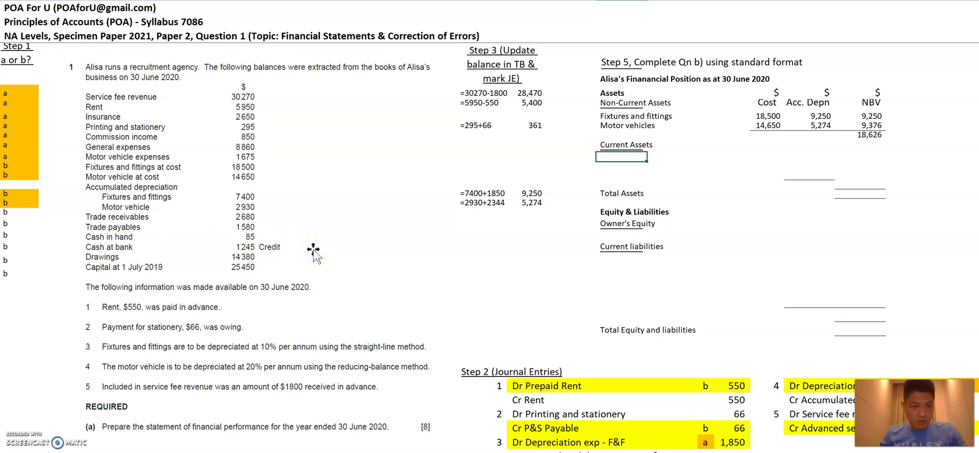
type("Cas")
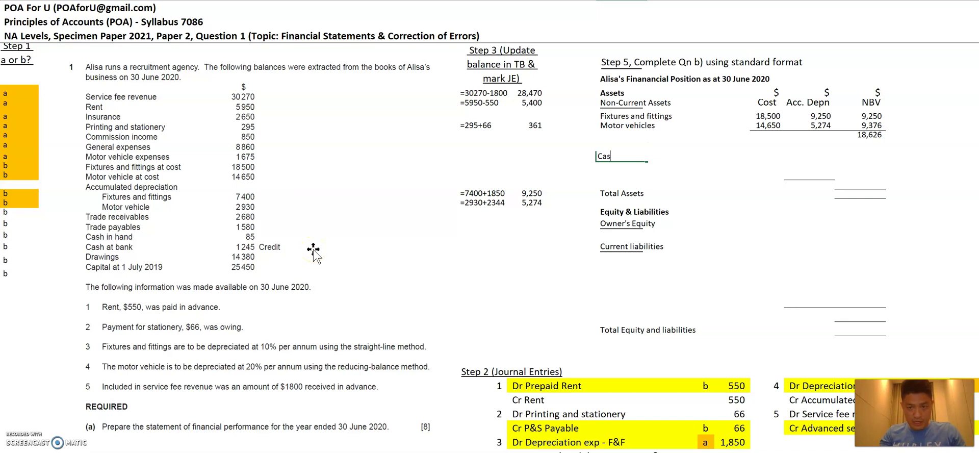
type("h in hand")
key("Right")
key("Right")
key("Right")
key("Right")
key("Right")
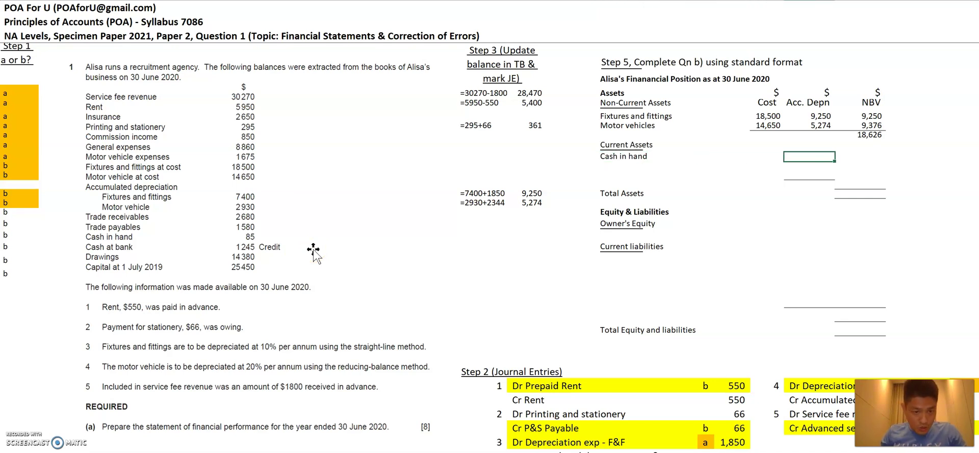
type("85")
key("Return")
Add a Trade rec'bles line of 2,680 below Cash in hand and shade the b marks for trade receivables and cash in hand orange.
type("Tra")
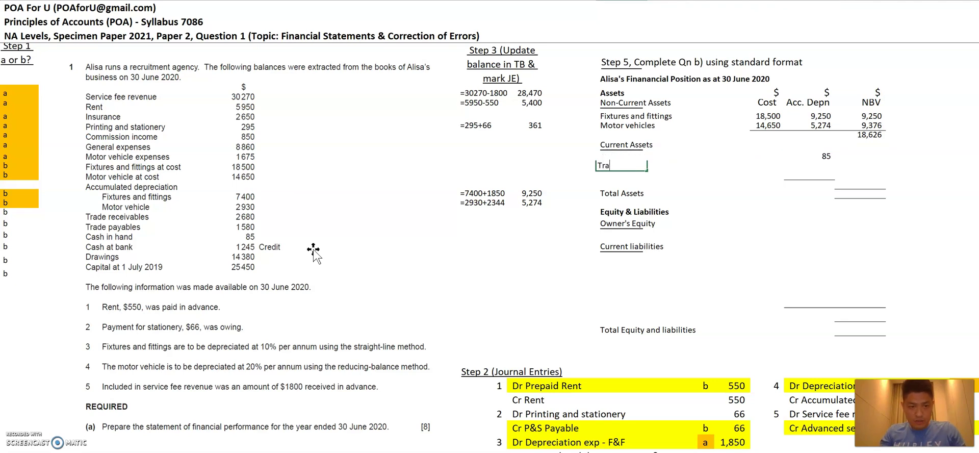
type("de rec'bles")
key("Right")
key("Right")
key("Right")
key("Right")
key("Right")
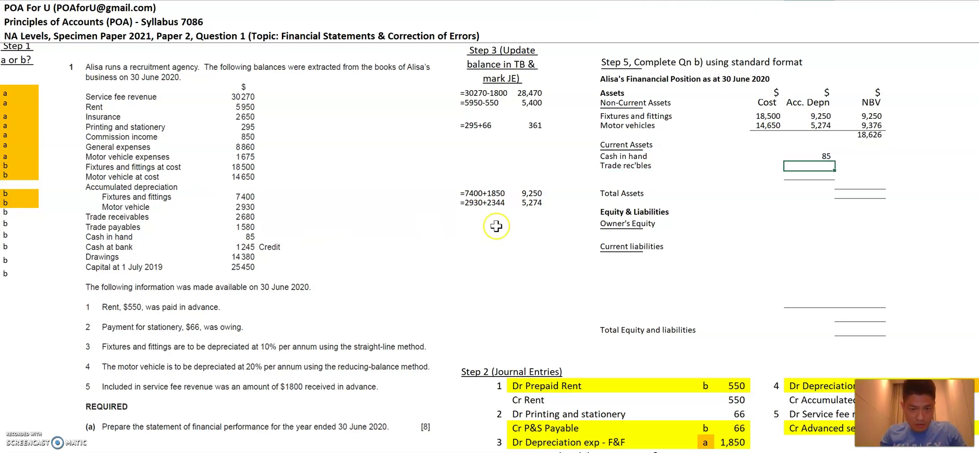
type("2680")
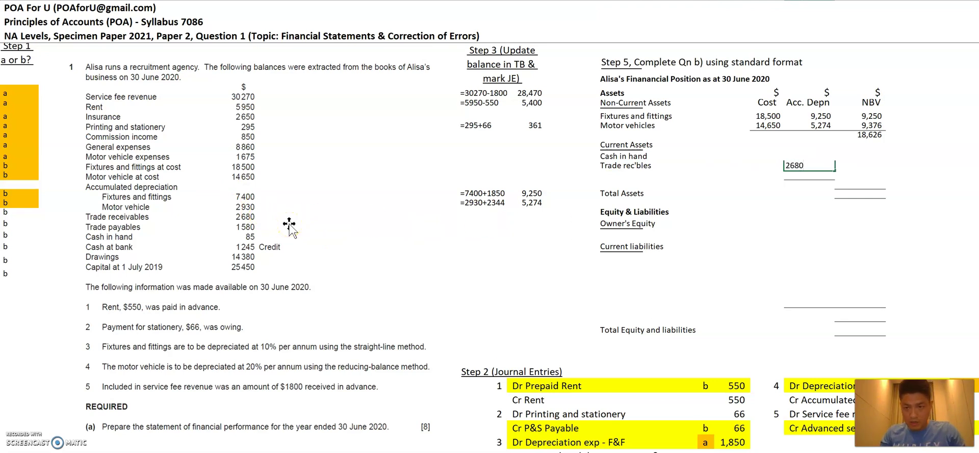
key("Return")
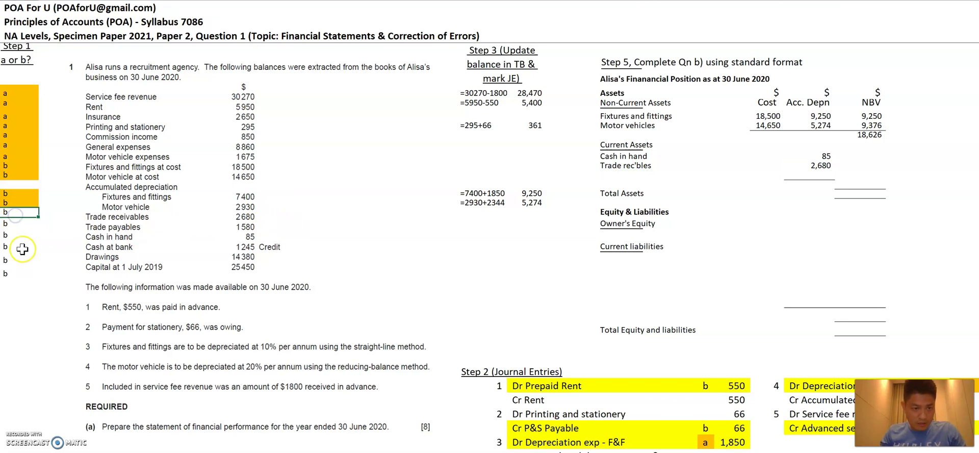
left_click(11, 236, "ctrl")
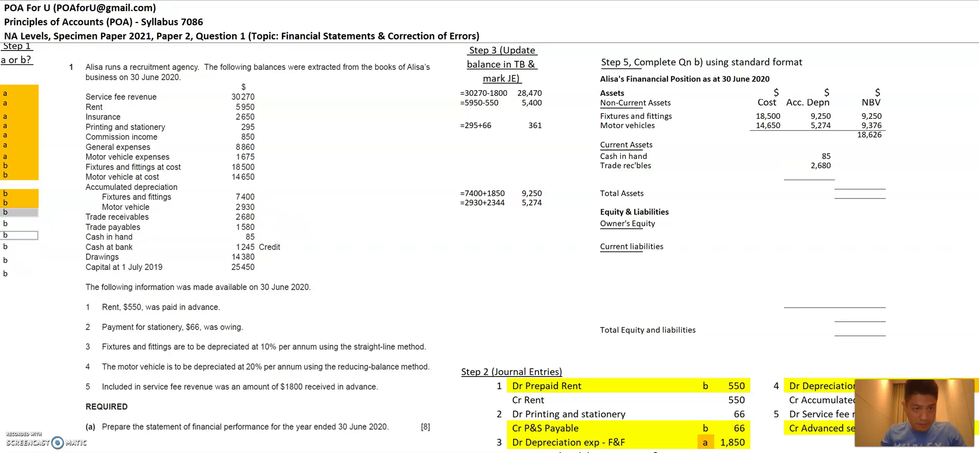
key("F4")
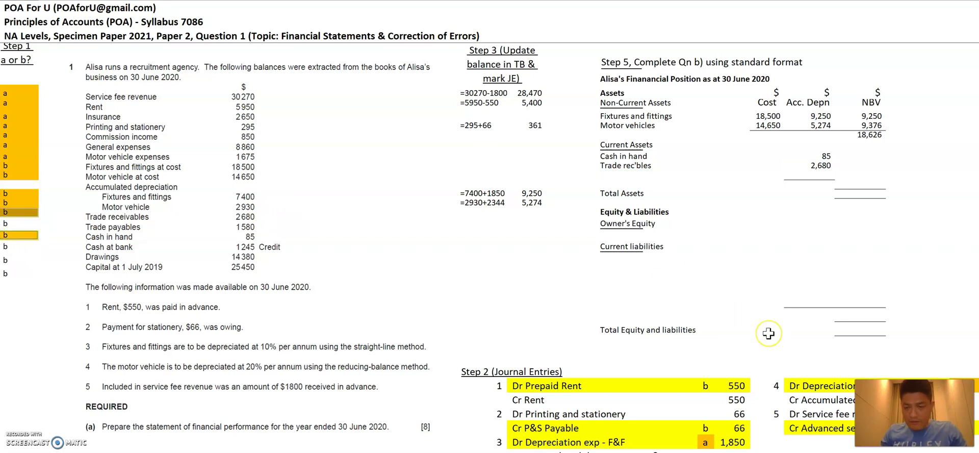
Add a Prepaid Rent label below Trade rec'bles, based on the first journal entry marked b.
scroll(768, 333, "down", 1)
scroll(768, 333, "down", 1)
scroll(768, 333, "right", 3)
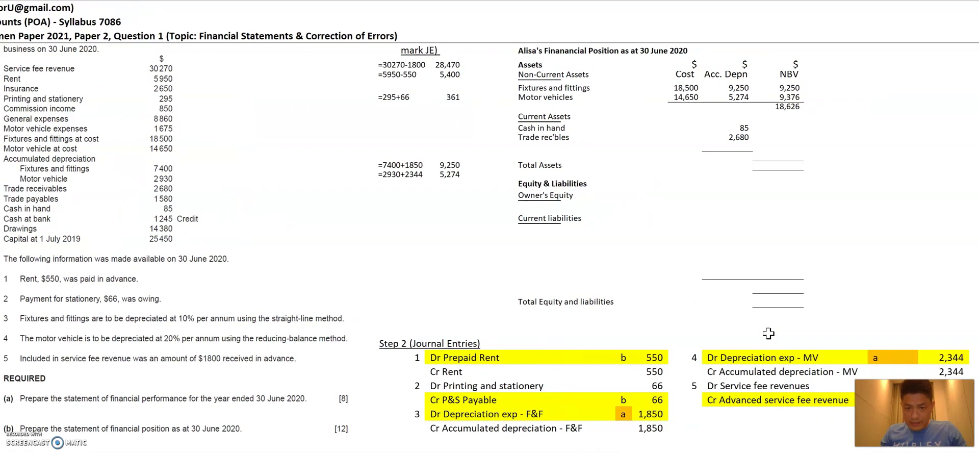
scroll(712, 344, "right", 2)
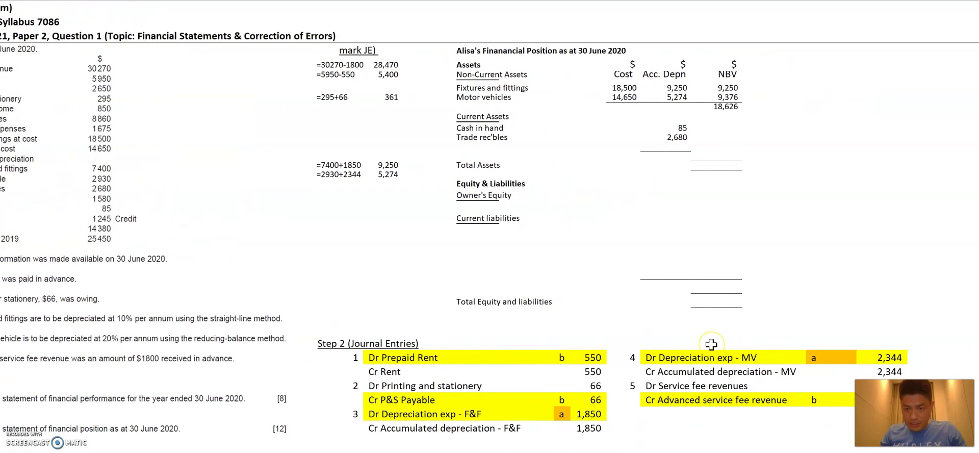
left_click(561, 357)
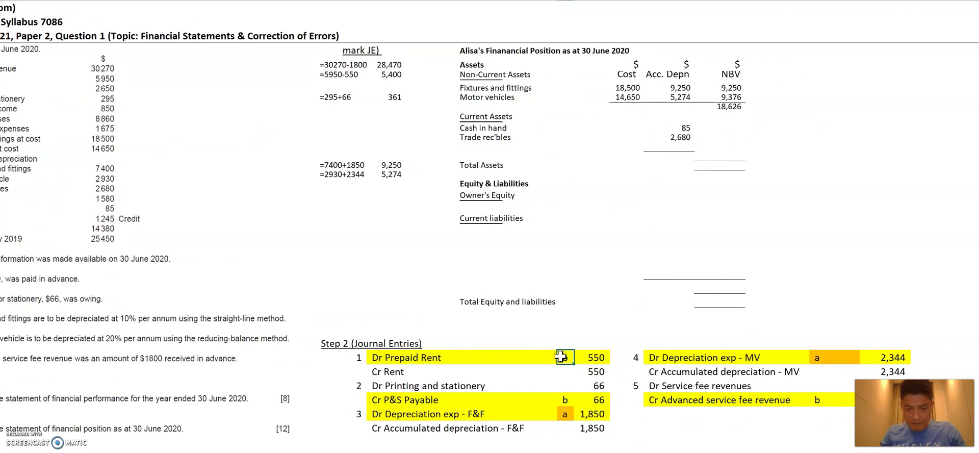
left_click(476, 142)
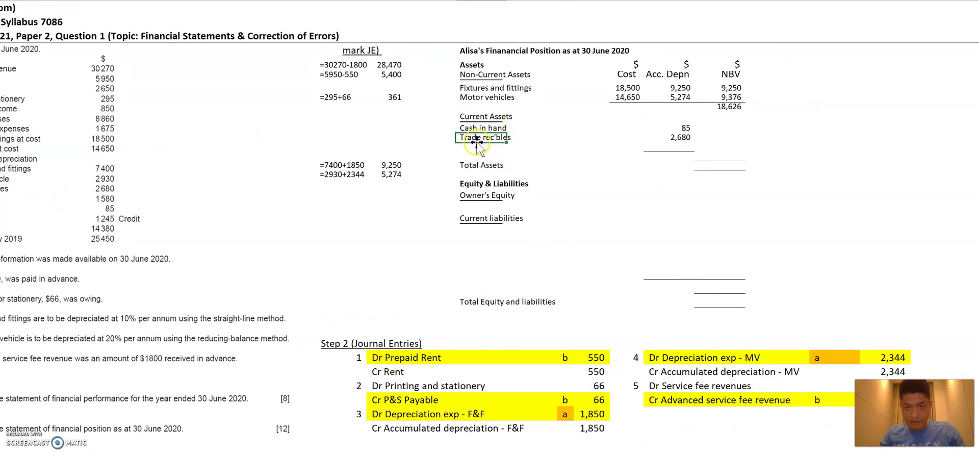
type("P")
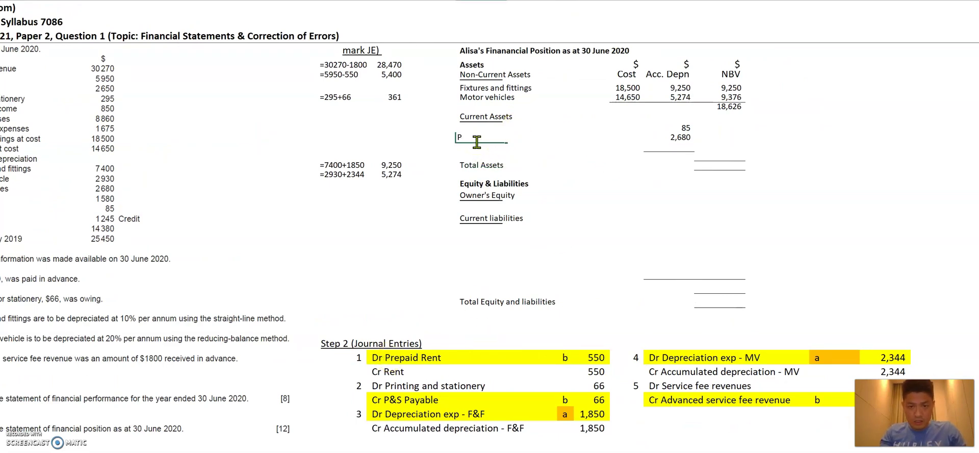
type("rep")
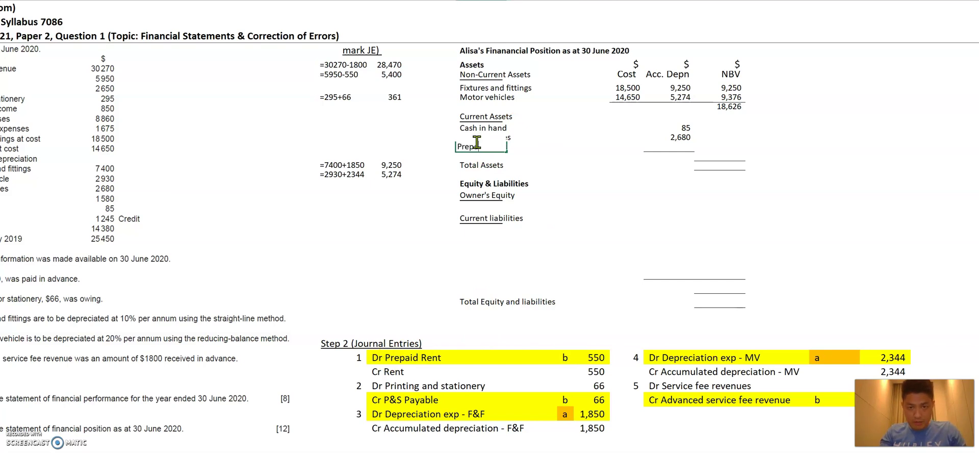
type("aid Rent")
Link the Prepaid Rent amount to the 550 debit in the first journal entry and shade that entry's b mark orange.
key("Tab")
key("Tab")
key("Tab")
key("Tab")
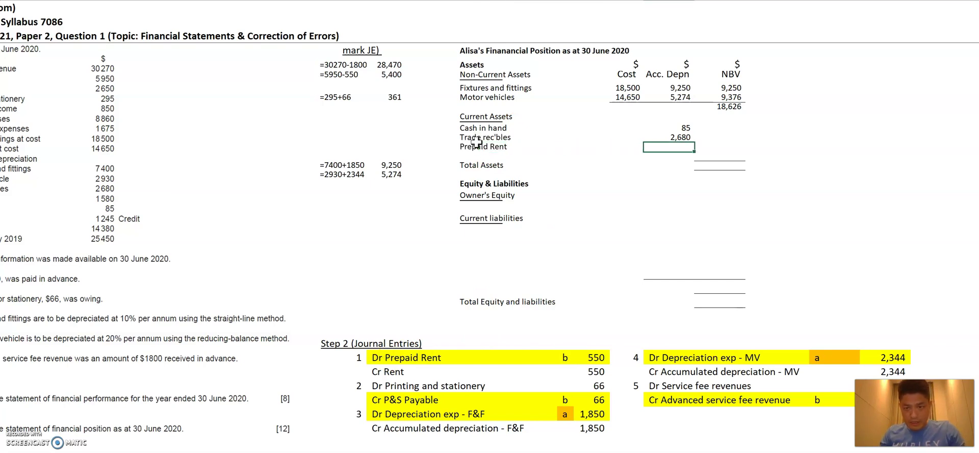
type("=")
left_click(589, 357)
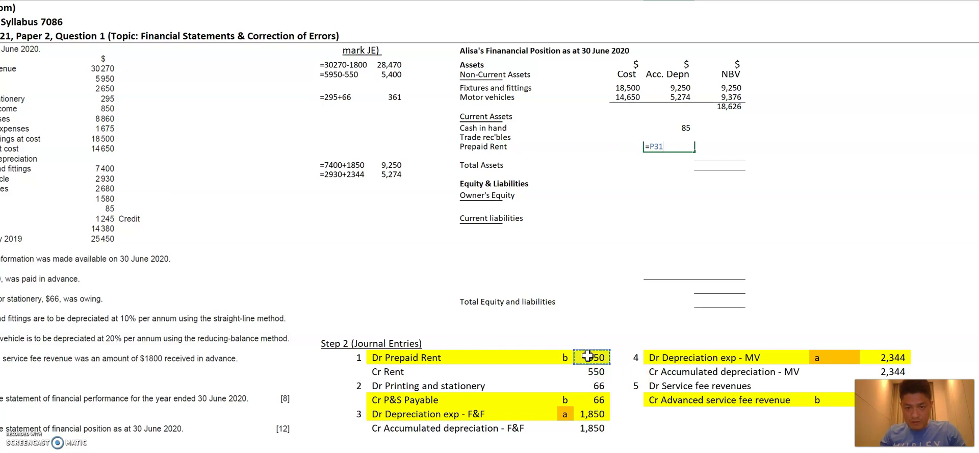
key("Return")
left_click(565, 357)
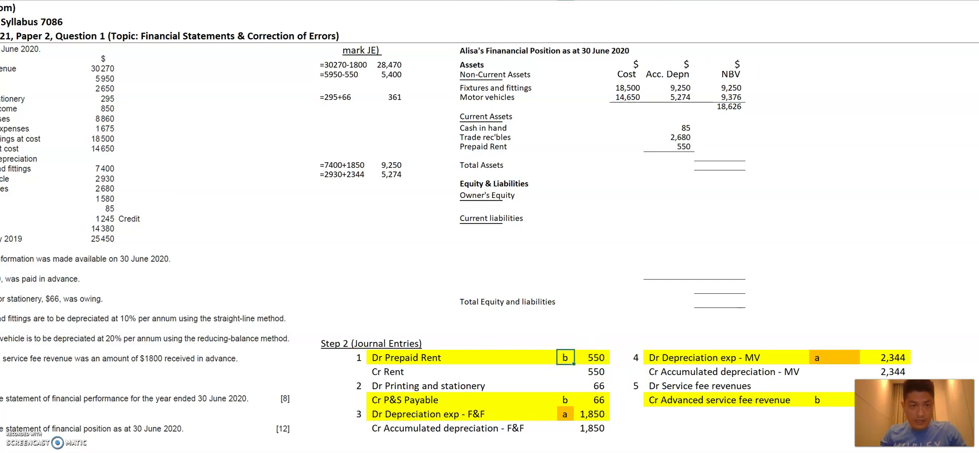
Sum the three current asset amounts in the NBV column on the Prepaid Rent row.
left_click(719, 147)
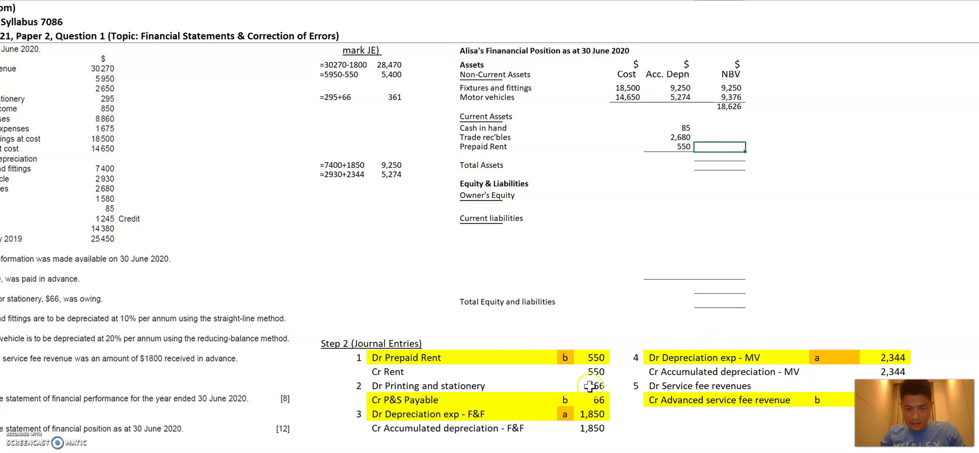
type("=sum(")
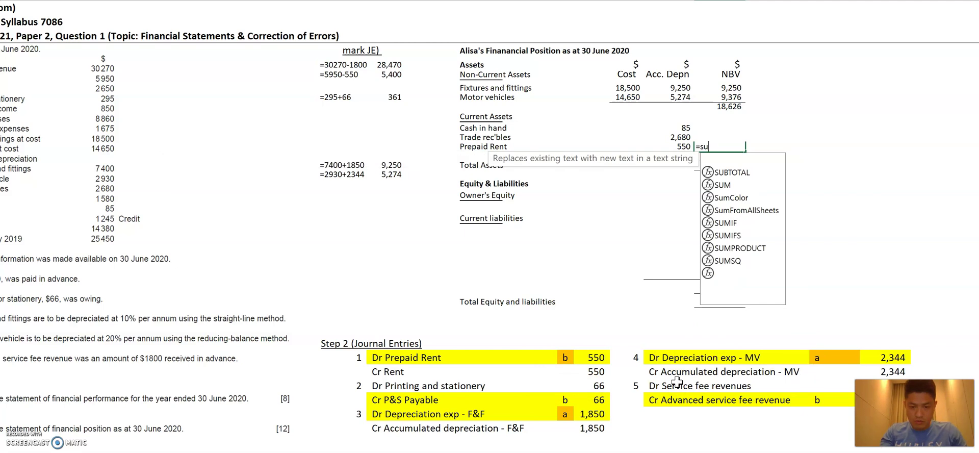
key("Left")
key("shift+Up")
key("shift+Up")
key("Return")
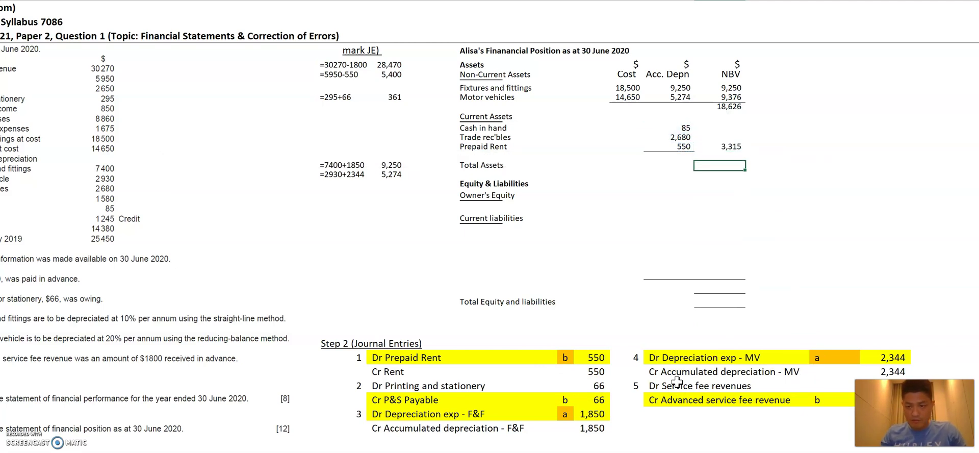
Calculate Total Assets by adding the current assets subtotal and the non-current assets subtotal.
type("=")
key("Up")
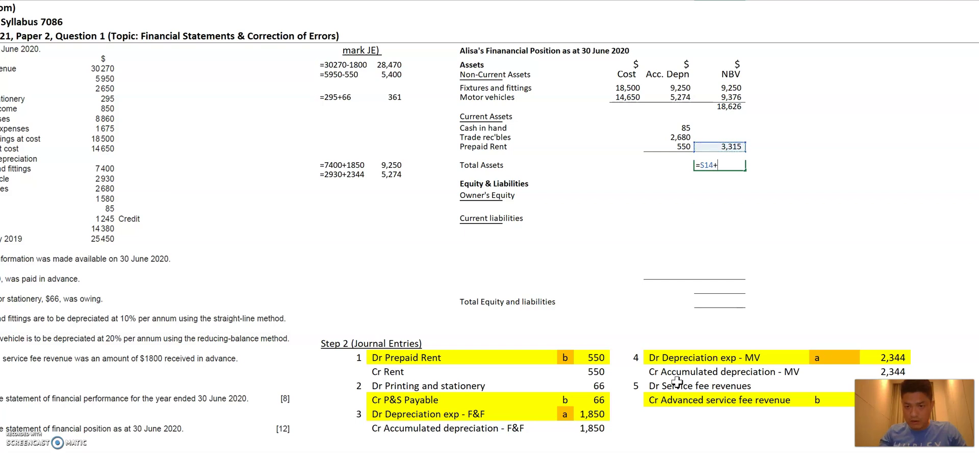
key("Up")
key("Up")
key("Up")
key("Up")
key("Up")
key("Return")
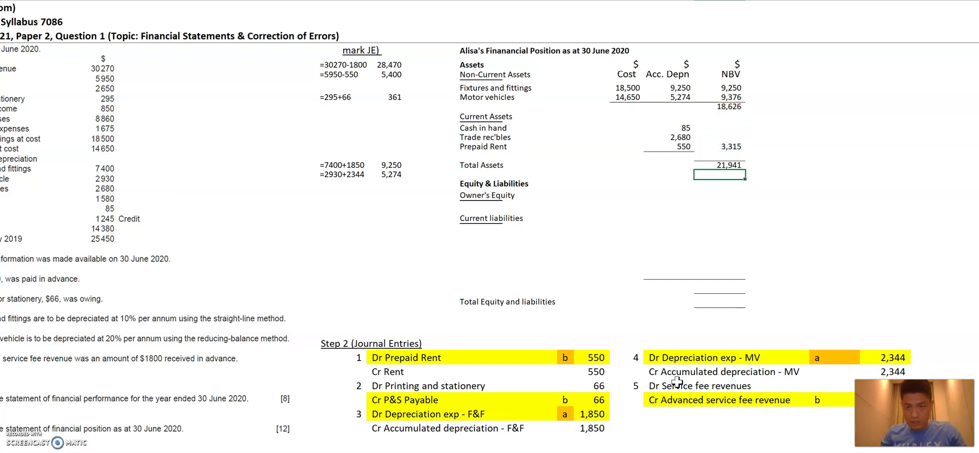
key("Down")
key("Down")
key("Down")
key("Left")
key("Left")
key("Left")
key("Left")
scroll(676, 380, "left", 3)
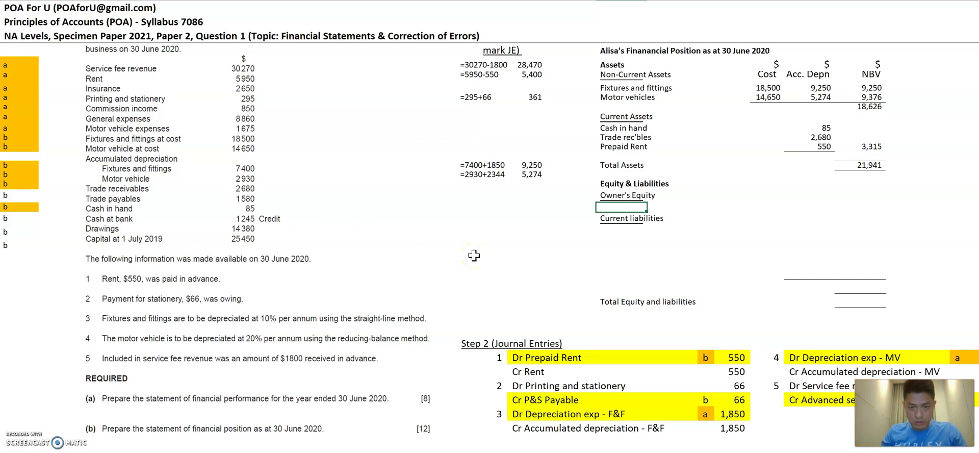
scroll(474, 255, "down", 9)
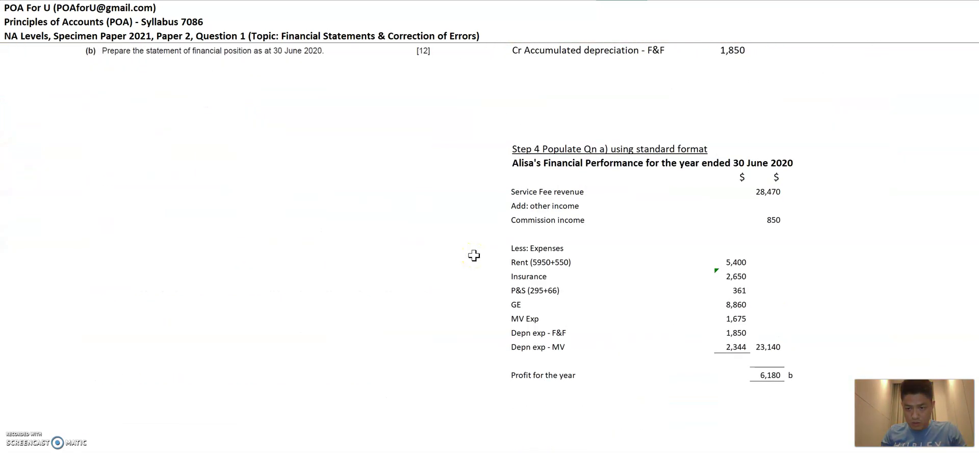
scroll(770, 382, "down", 9)
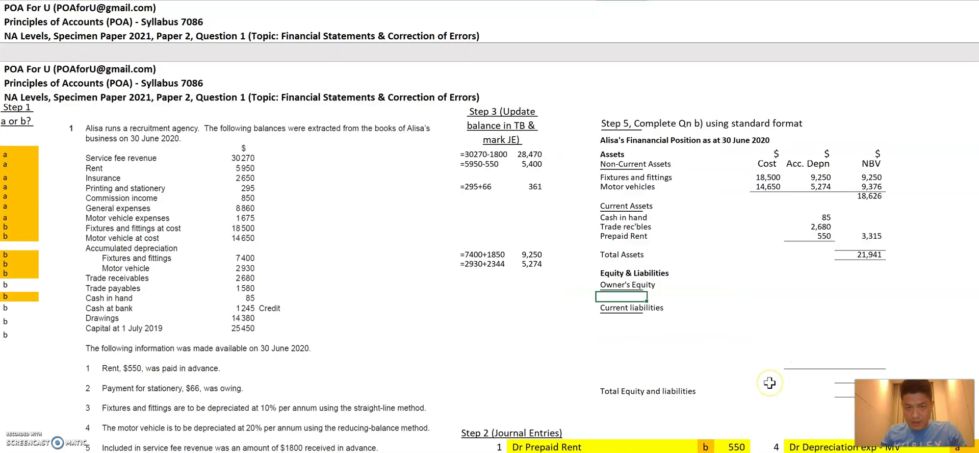
scroll(769, 383, "down", 2)
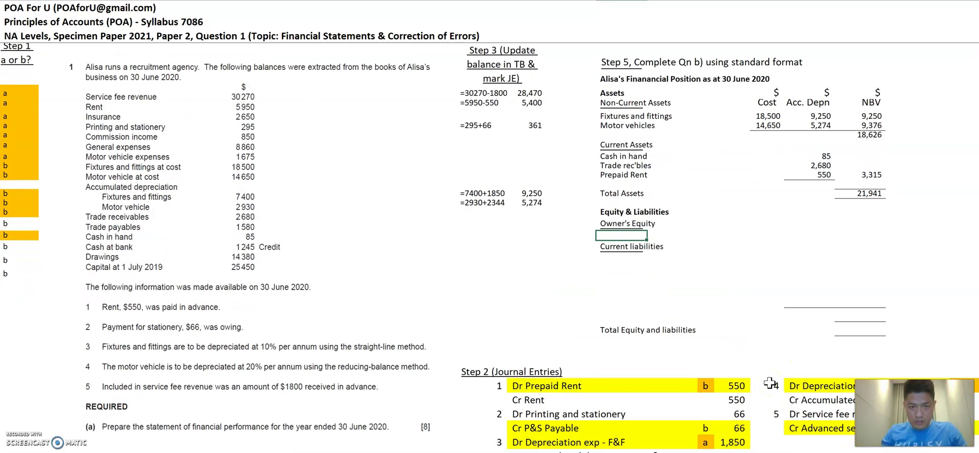
type("Capital (25450-14380+")
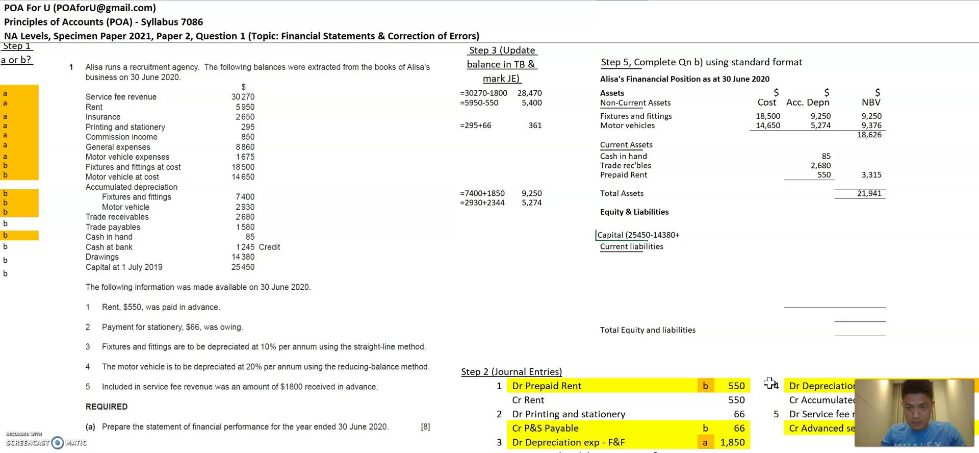
scroll(769, 383, "down", 10)
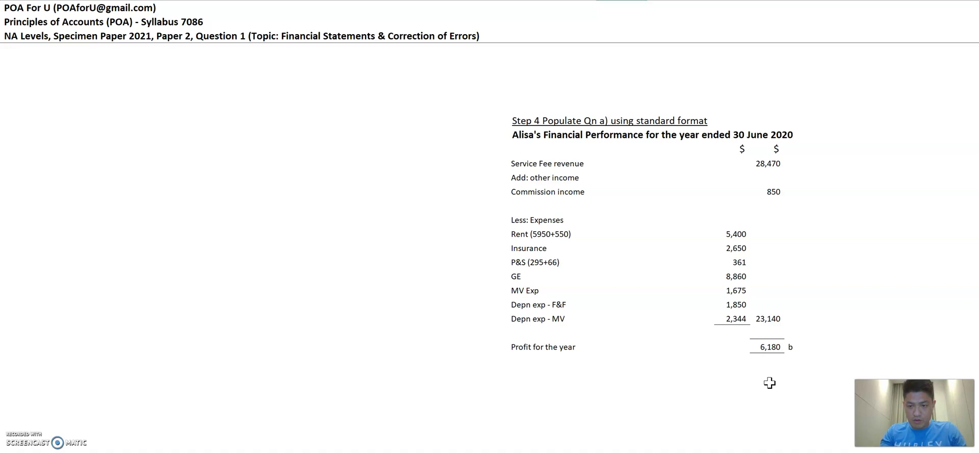
scroll(770, 382, "up", 10)
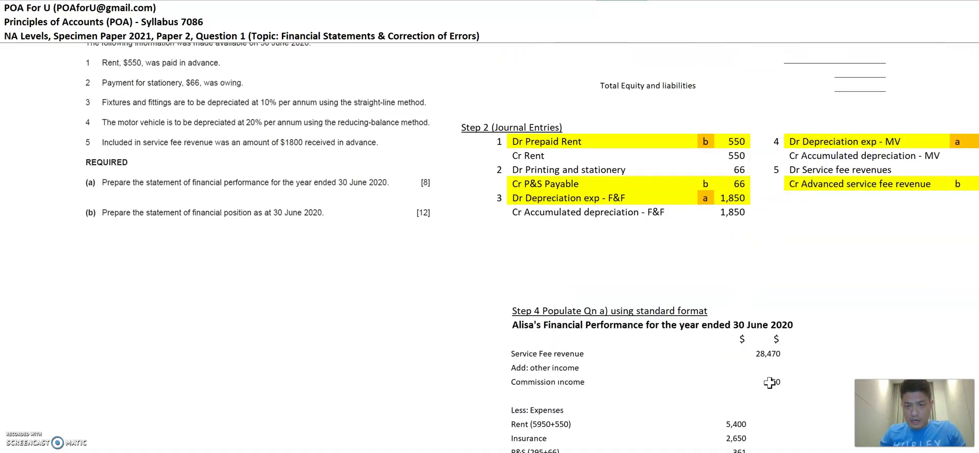
scroll(770, 382, "up", 4)
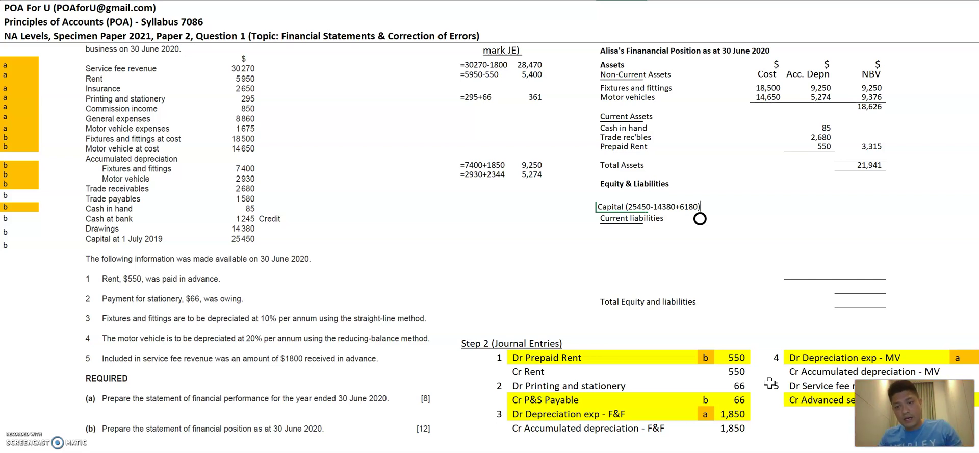
key("Right")
key("Right")
key("Right")
key("Right")
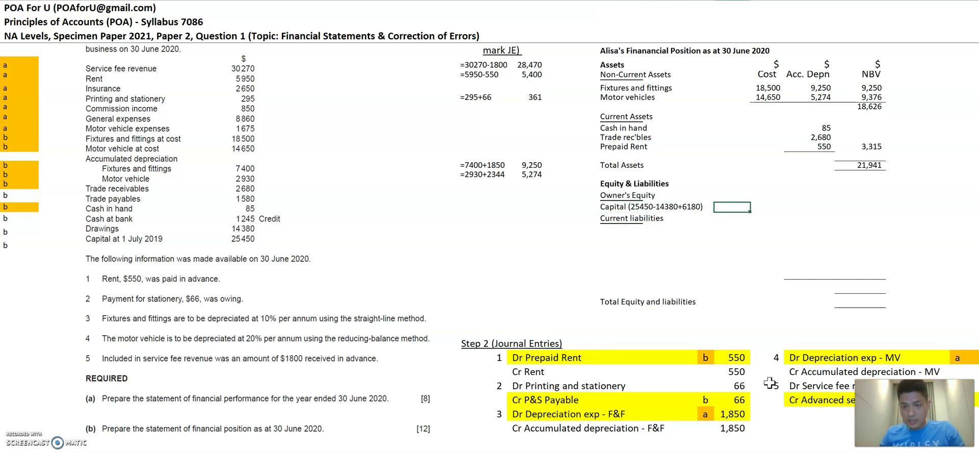
key("Left")
key("Left")
key("Left")
key("Left")
key("ctrl+z")
key("shift+Left")
key("shift+Left")
key("shift+Left")
key("shift+Left")
key("shift+Left")
key("shift+Left")
key("shift+Left")
key("shift+Left")
key("shift+Left")
key("shift+Left")
key("shift+Left")
key("shift+Left")
key("shift+Left")
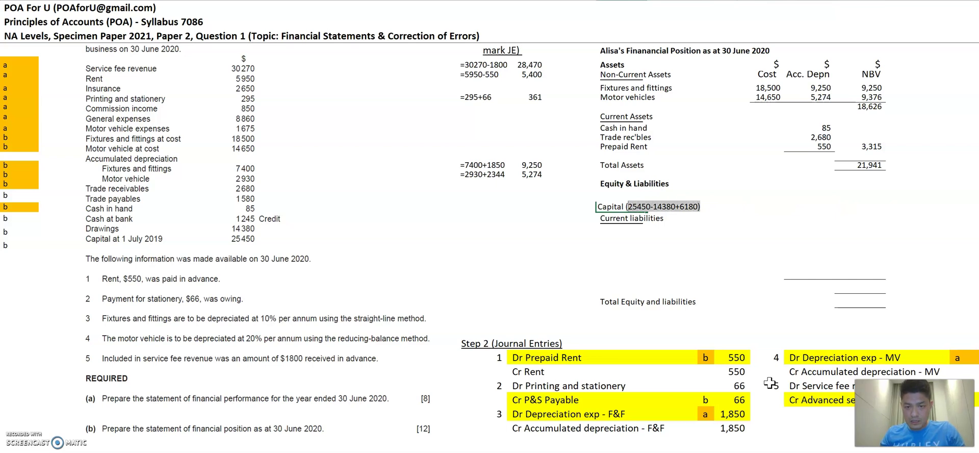
key("Escape")
key("ctrl+y")
key("Right")
key("Right")
key("Right")
key("Right")
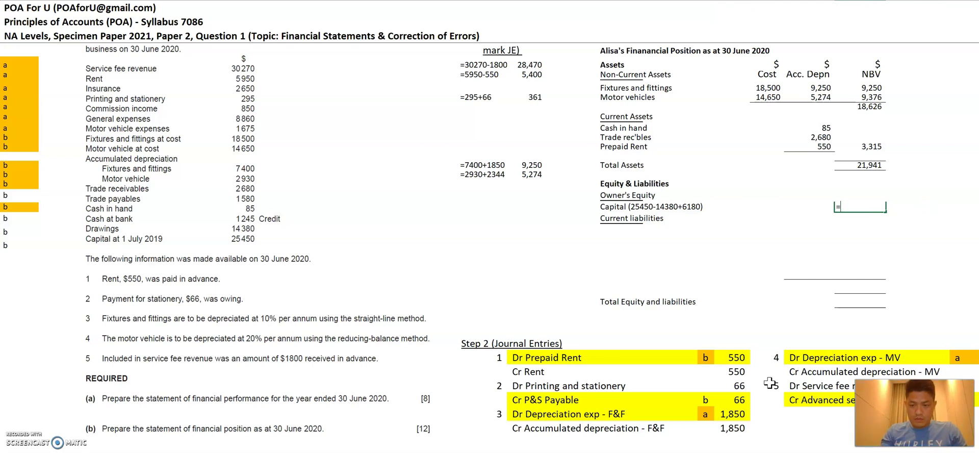
type("=")
key("ctrl+v")
key("Return")
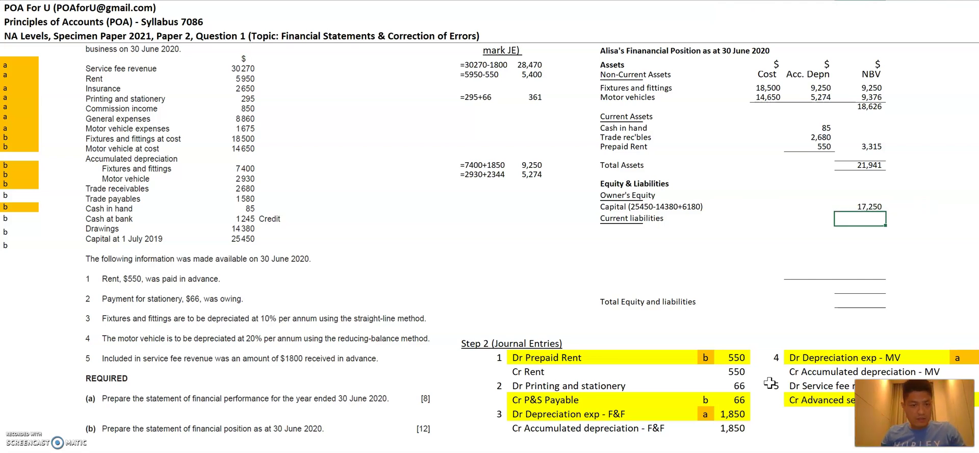
Shade the b marks for Drawings, Capital at 1 July 2019 and Profit for the year orange.
left_click_drag(16, 233, 15, 245)
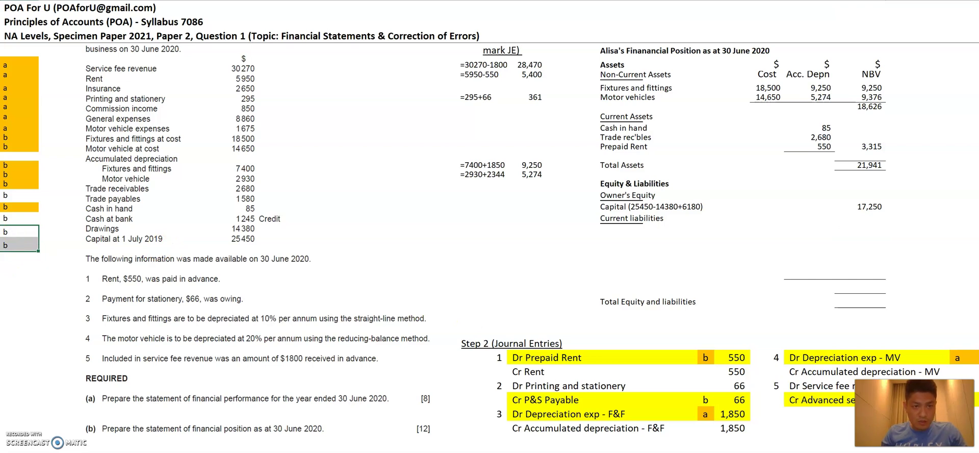
scroll(631, 202, "down", 12)
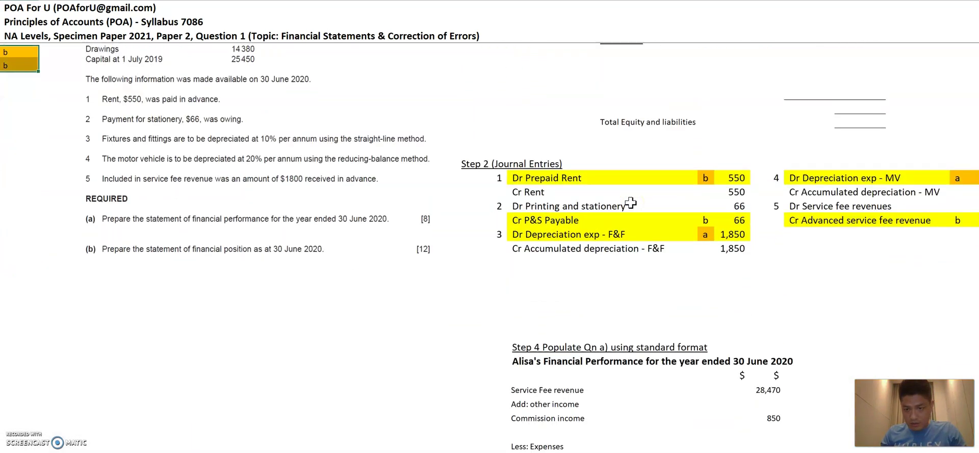
left_click(790, 306)
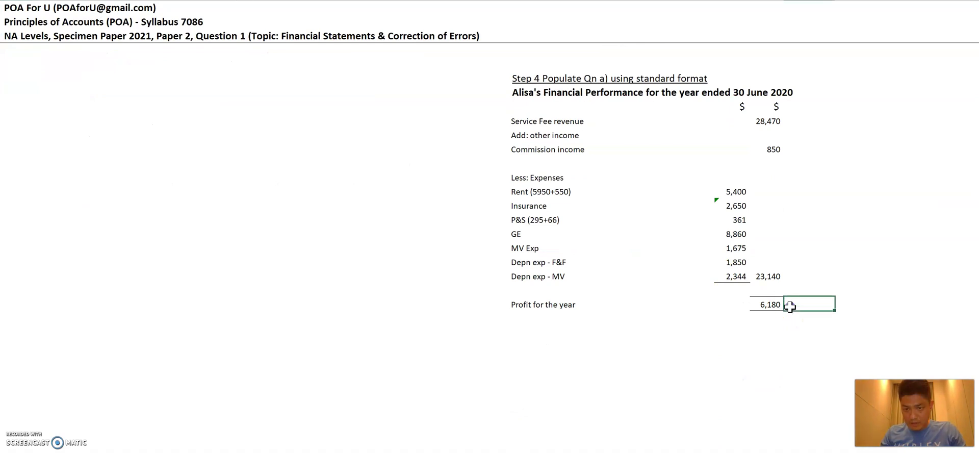
key("F4")
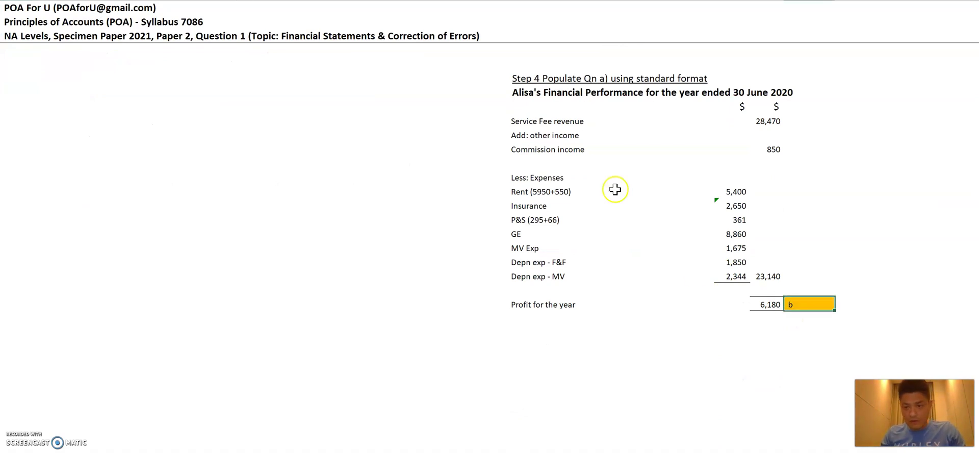
scroll(616, 190, "up", 5)
scroll(615, 189, "up", 7)
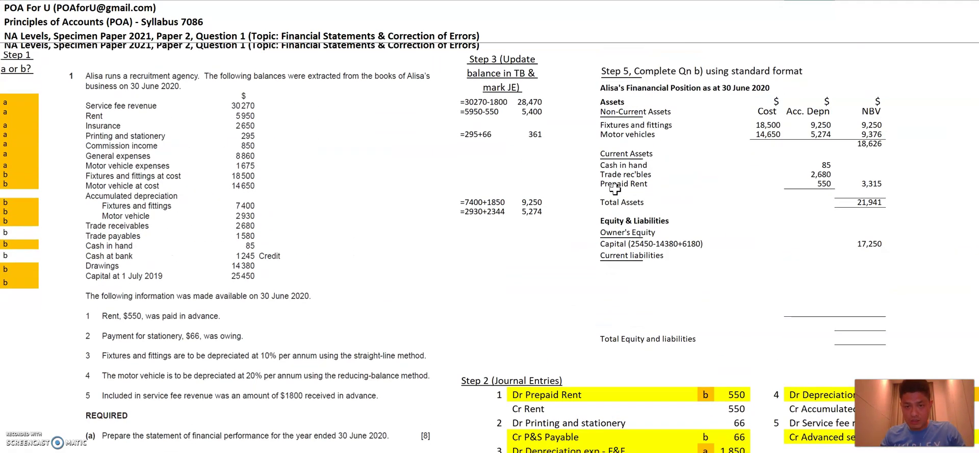
Add a Bank Overdraft line under Current liabilities with an amount of 1,245 in the middle amount column.
left_click(614, 259)
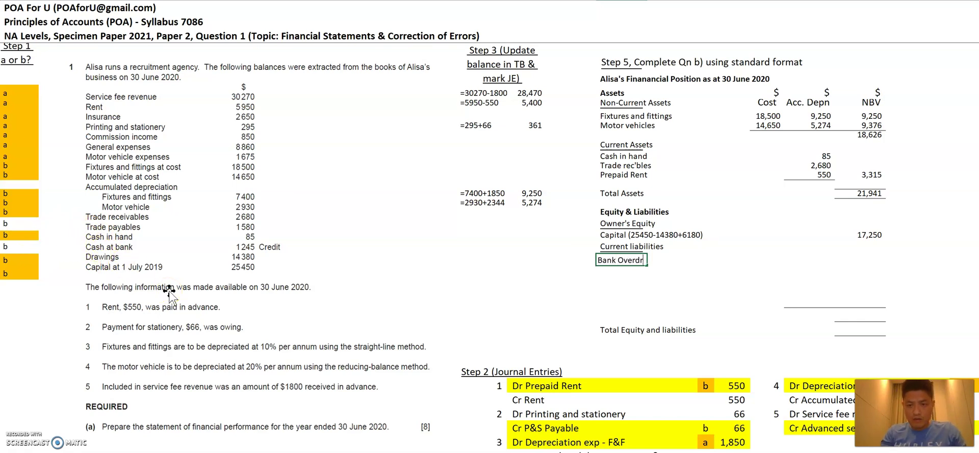
key("Right")
key("Right")
key("Right")
key("Right")
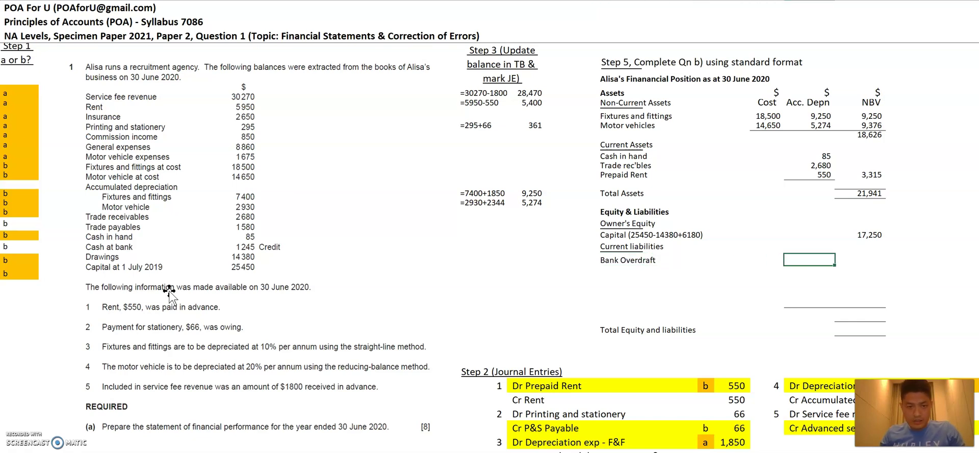
key("Return")
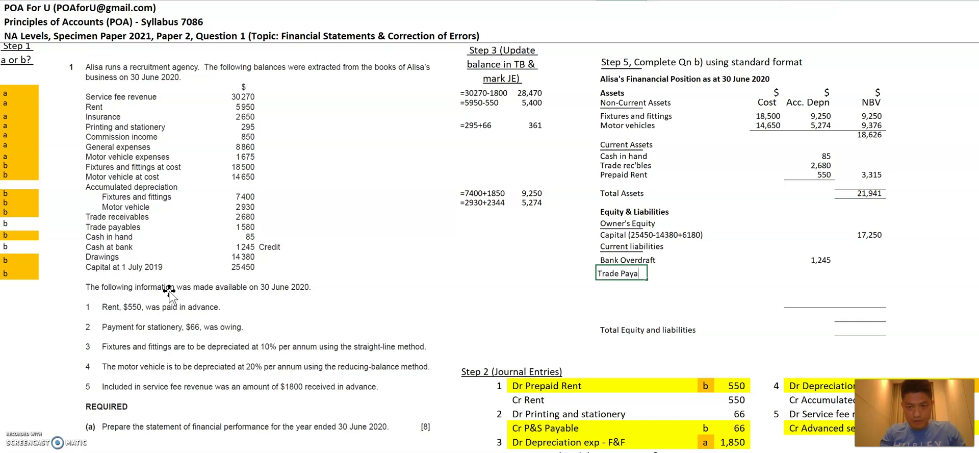
Add a Trade Payables line below Bank Overdraft with an amount of 1,580.
type("Trade Payables")
key("Right")
key("Right")
key("Right")
key("Right")
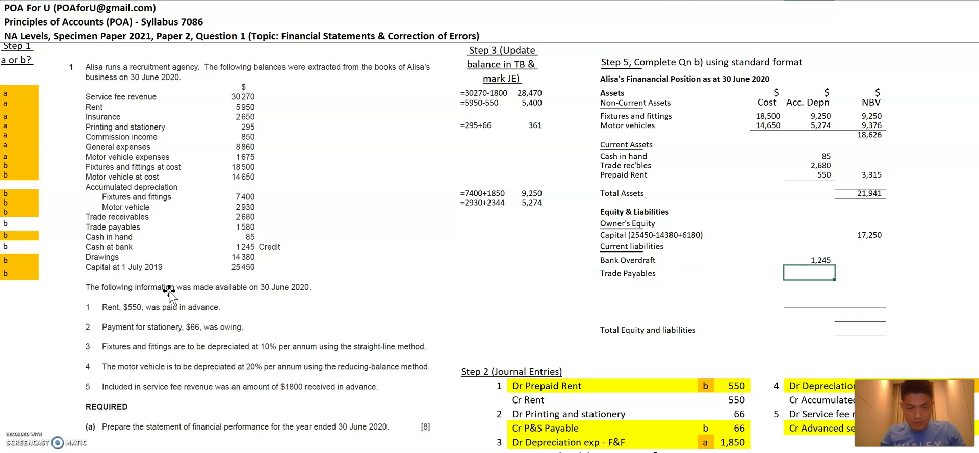
type("1580")
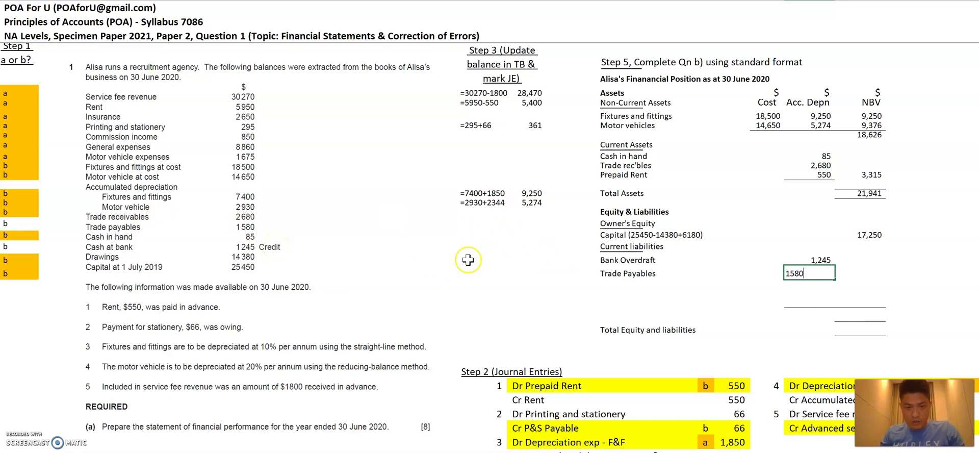
key("Right")
Add a P&S Payable line below Trade Payables with an amount of 66, based on the second journal entry.
key("Down")
key("Left")
key("Left")
key("Left")
key("Left")
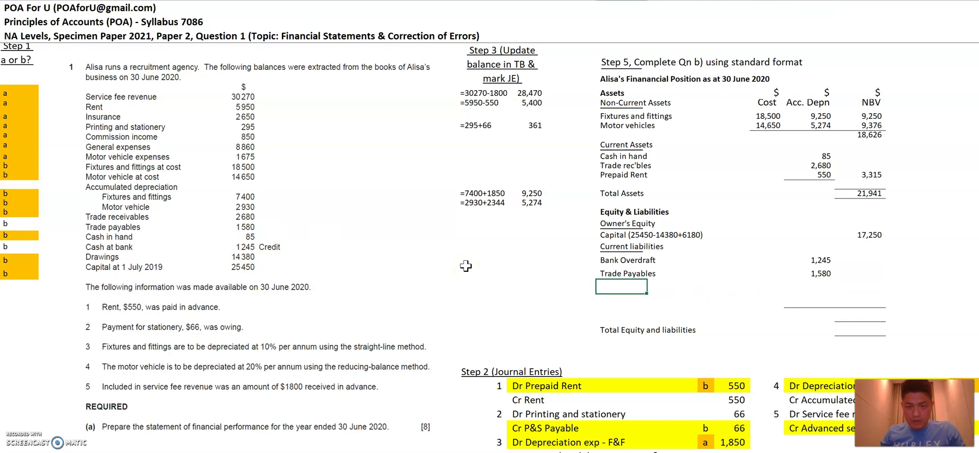
scroll(466, 266, "down", 3)
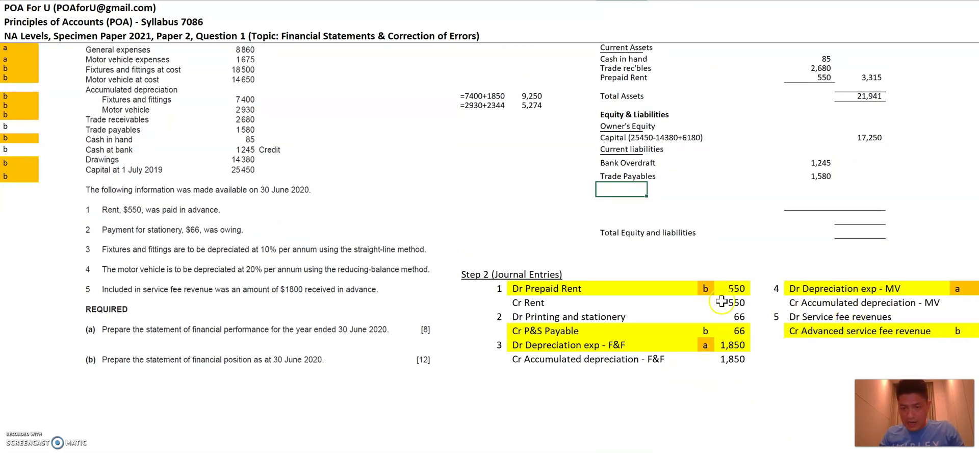
left_click(704, 330)
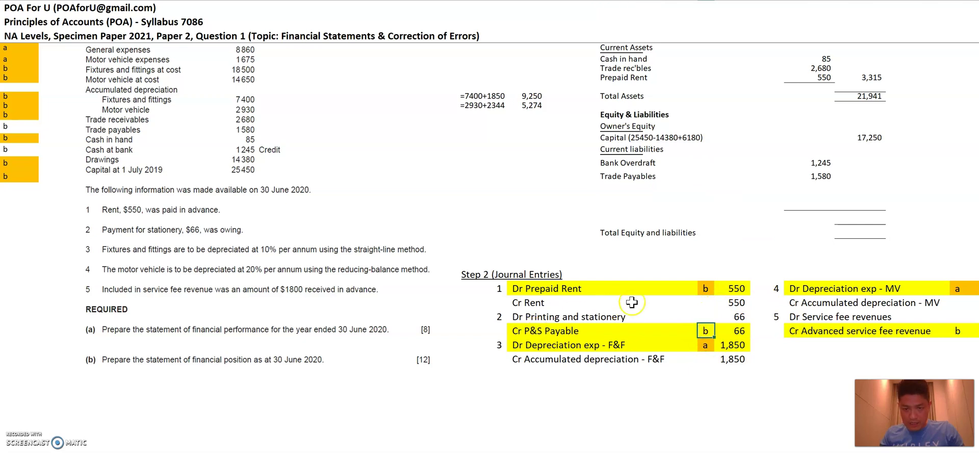
left_click(622, 186)
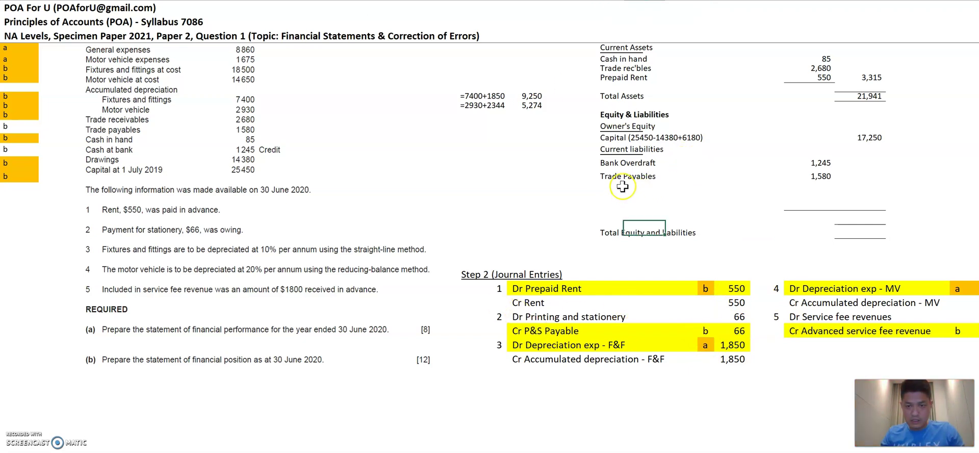
type("P&S Payable")
key("Right")
key("Right")
key("Right")
key("Right")
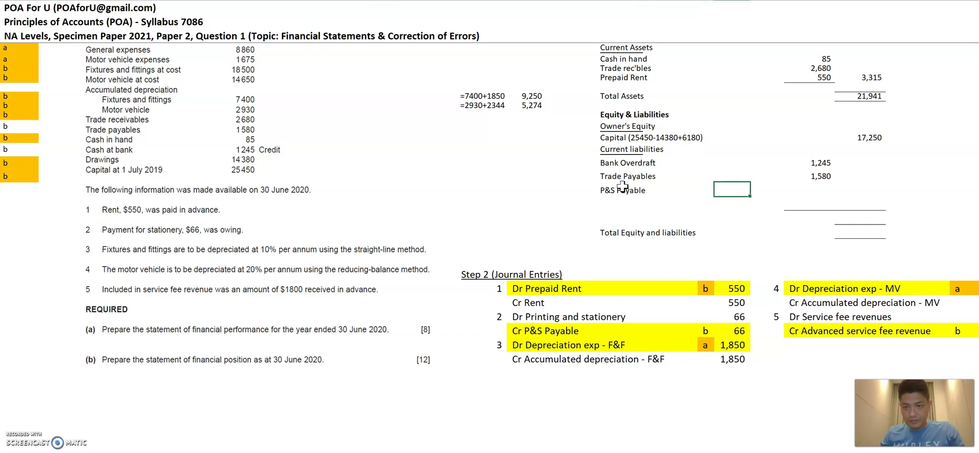
type("66")
left_click(621, 203)
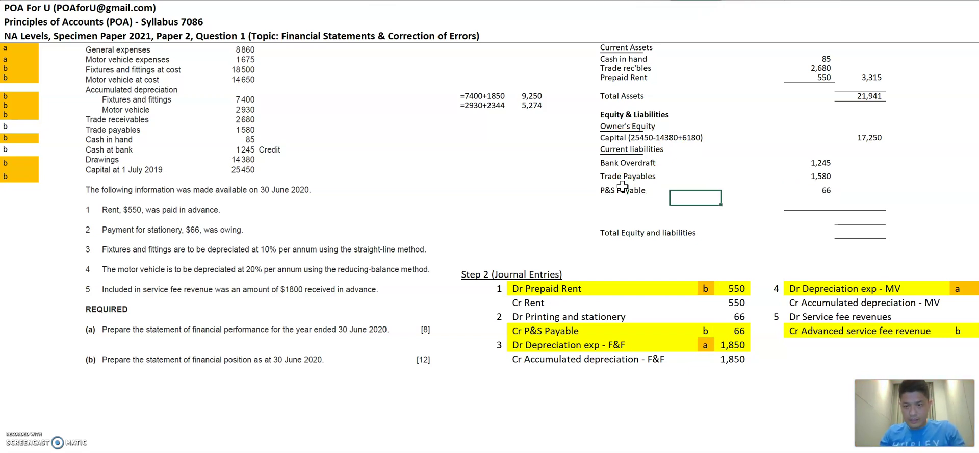
Shade the b marks for the P&S Payable journal entry, Trade payables and Cash at bank orange.
left_click(705, 331)
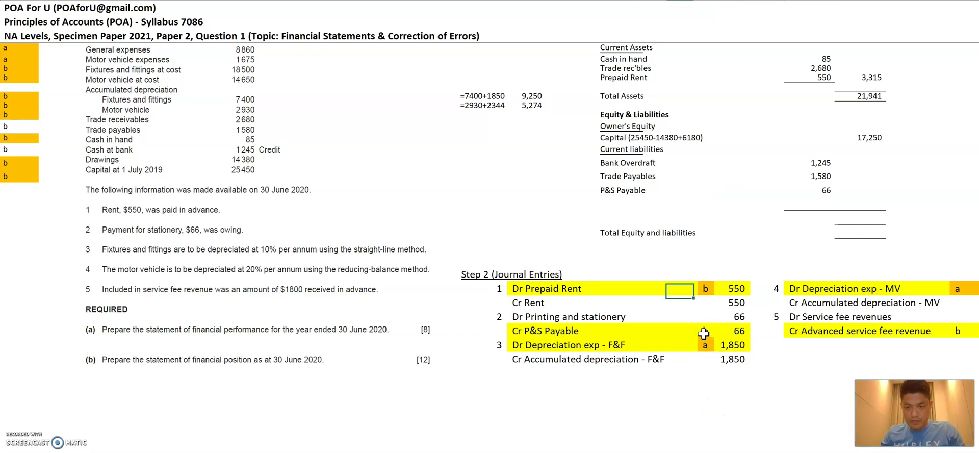
right_click(637, 233)
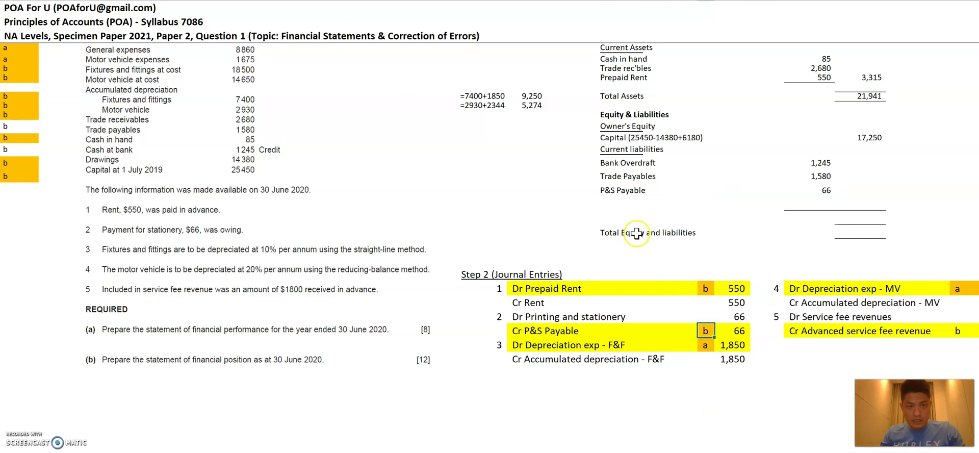
left_click(24, 113)
left_click(15, 126)
left_click(14, 149, "ctrl")
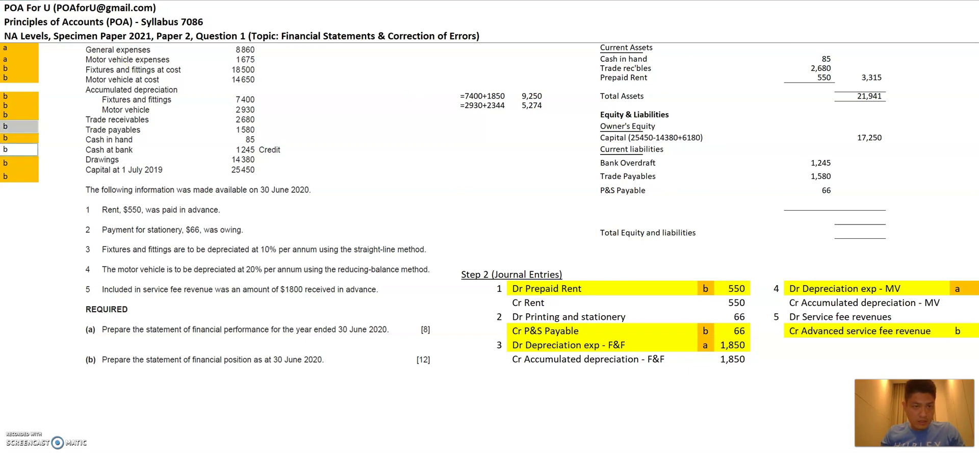
key("F4")
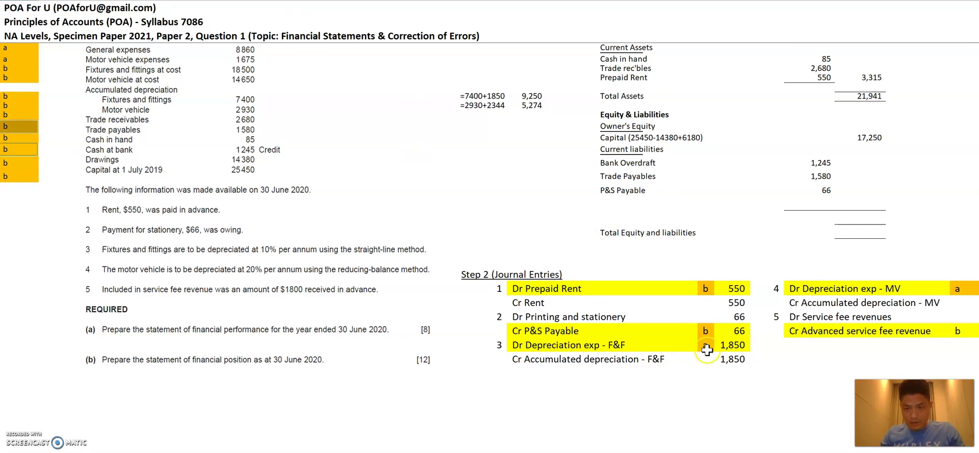
Add an "Advanced service fee revenue" label below P&S Payable, based on the fifth journal entry.
scroll(761, 351, "right", 5)
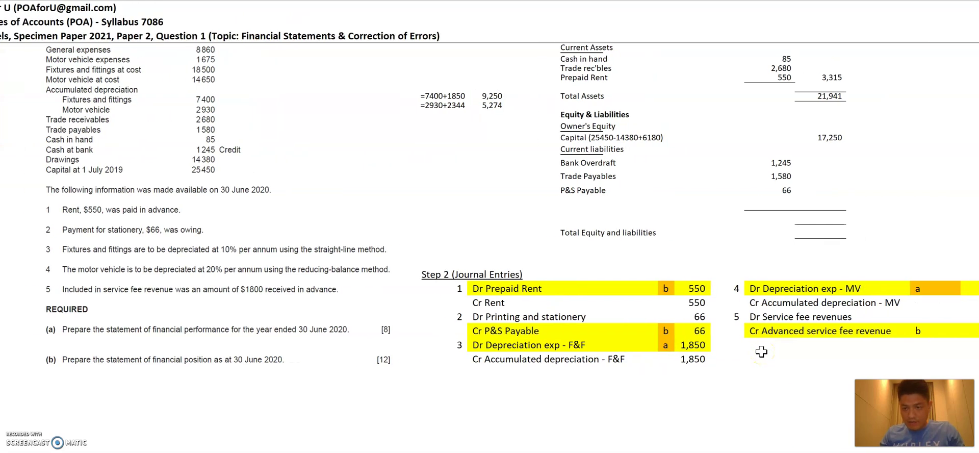
left_click(327, 203)
type("Advanced service fe")
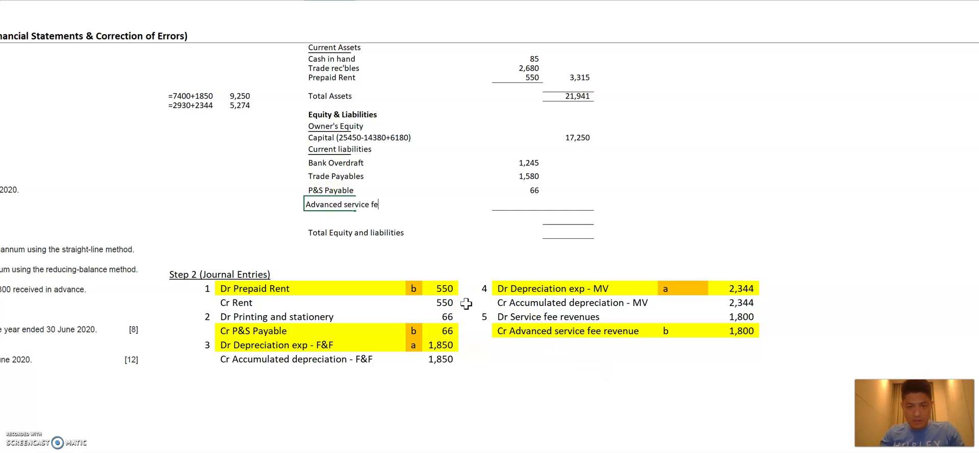
type("e revenue")
key("Right")
key("Right")
key("Right")
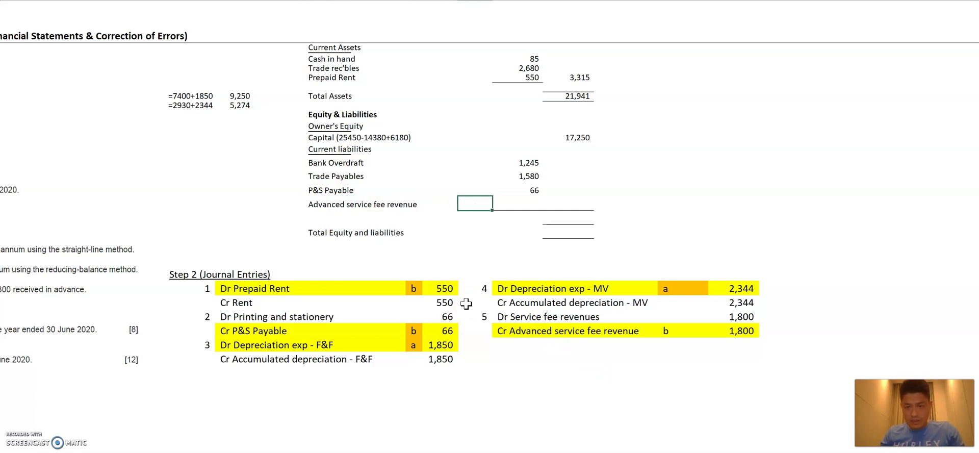
Enter 1,800 as the Advanced service fee revenue amount and shade the b mark of its journal entry orange.
key("Tab")
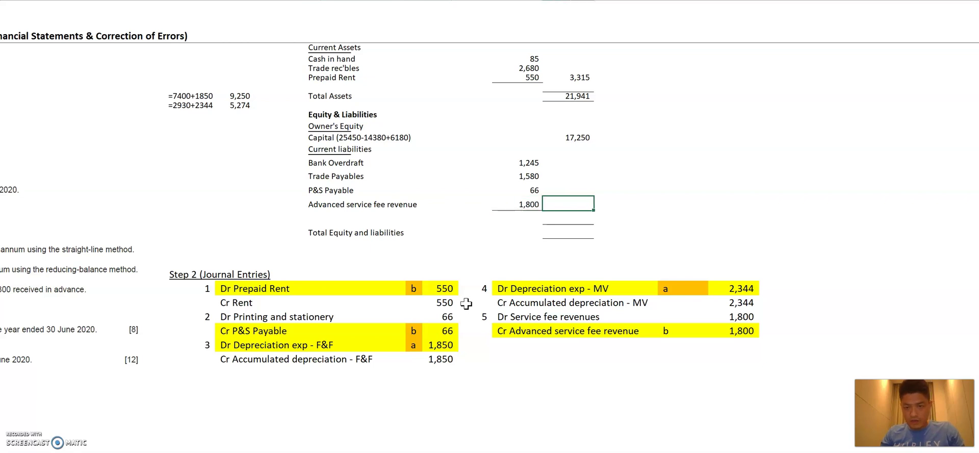
left_click(668, 329)
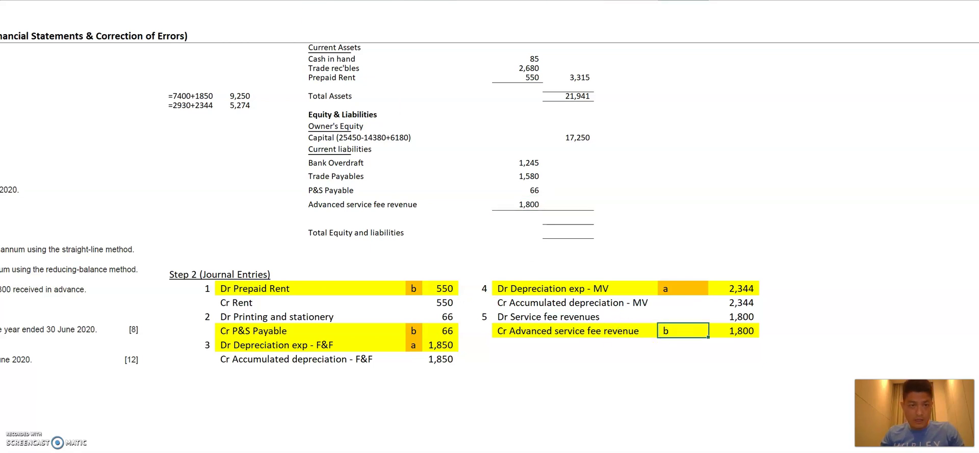
key("F4")
Subtotal the current liabilities from Bank Overdraft to Advanced service fee revenue with a SUM formula in the NBV column of the last liability row.
scroll(459, 222, "left", 3)
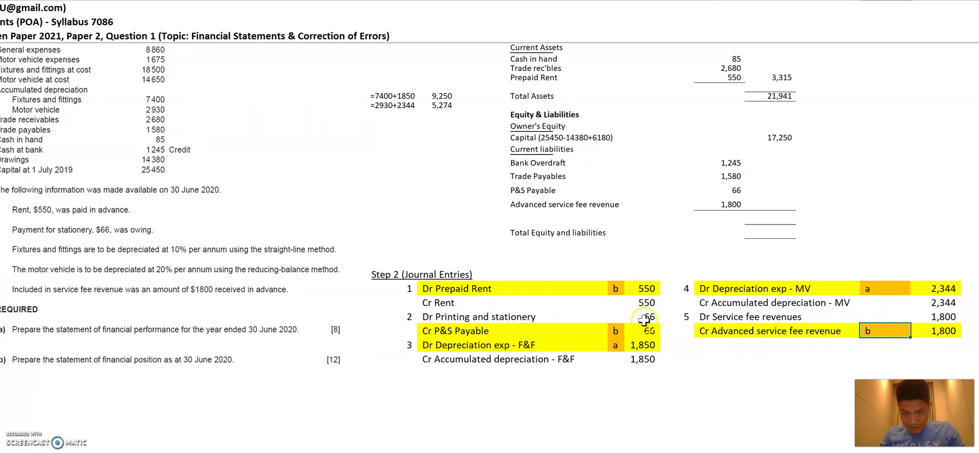
scroll(477, 280, "left", 3)
scroll(8, 54, "up", 2)
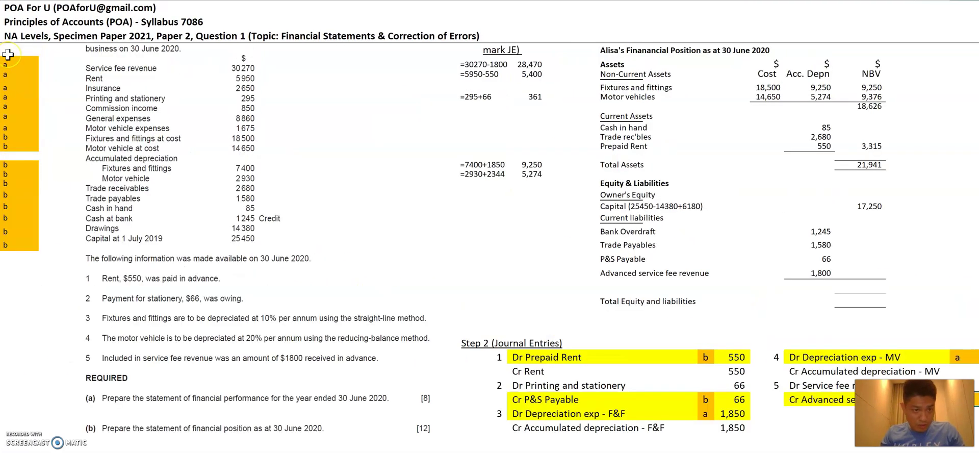
scroll(7, 54, "up", 1)
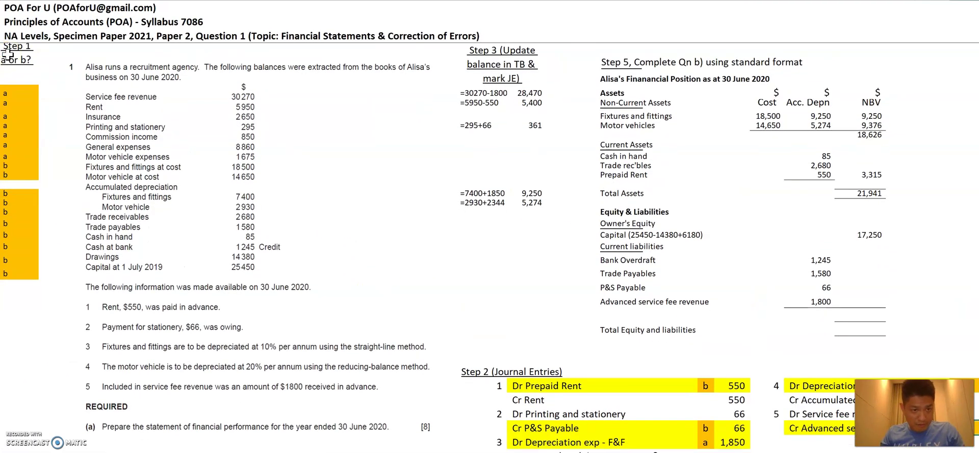
left_click(861, 300)
type("=sum(")
key("Left")
key("shift+Up")
key("shift+Up")
key("shift+Up")
key("Return")
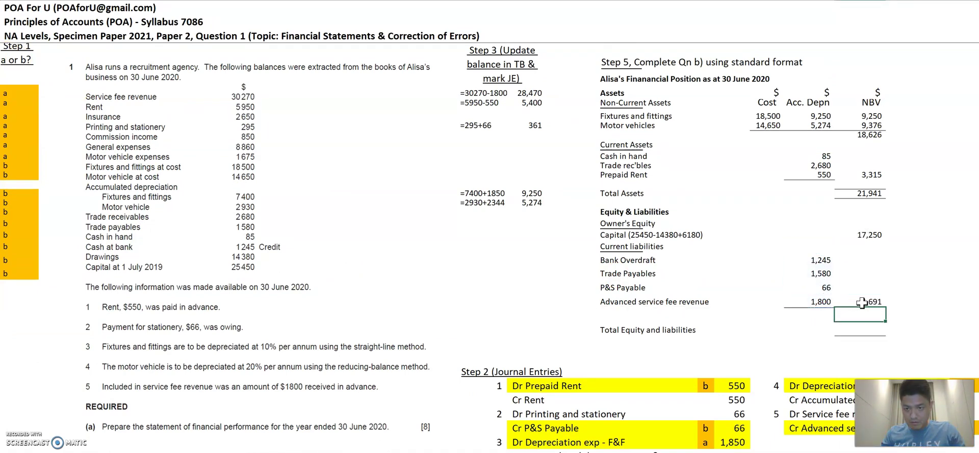
Calculate Total Equity and liabilities in the NBV column by adding the current liabilities subtotal and the capital with =S25+S20.
right_click(869, 337)
key("Escape")
left_click(866, 331)
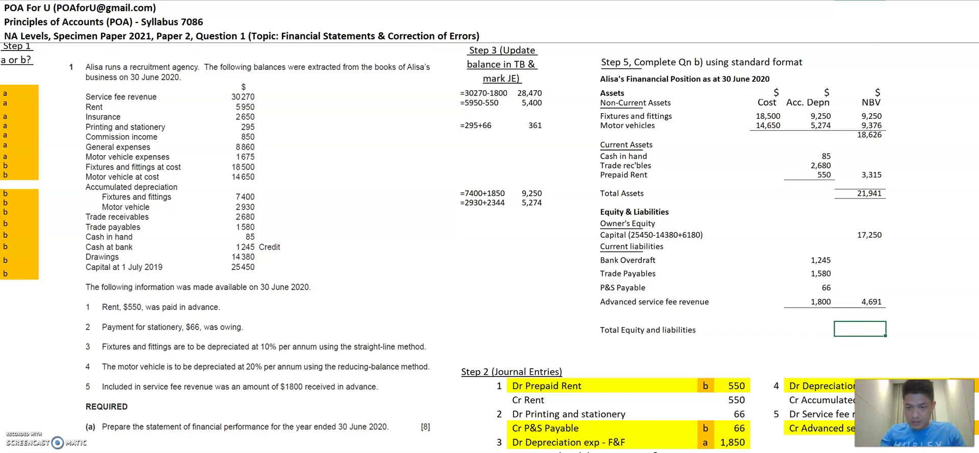
type("=")
key("Up")
key("Up")
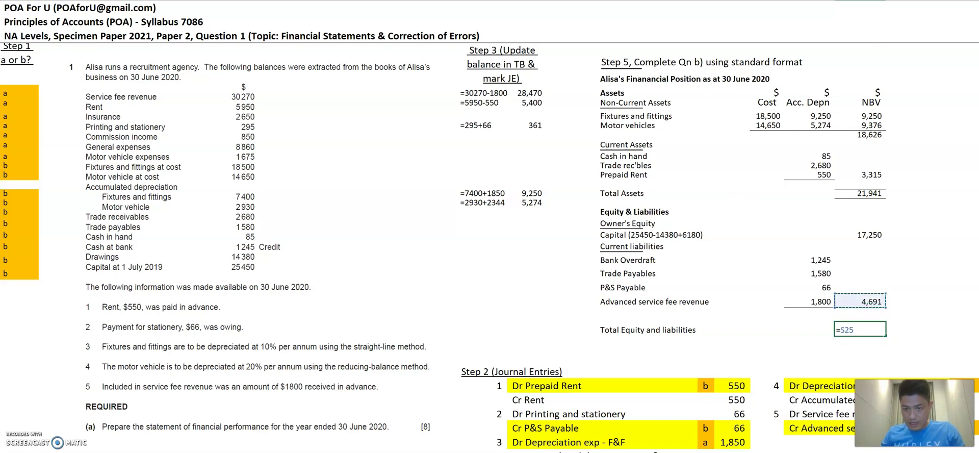
type("+")
key("Up")
key("Up")
key("Up")
key("Up")
key("Up")
key("Up")
key("Up")
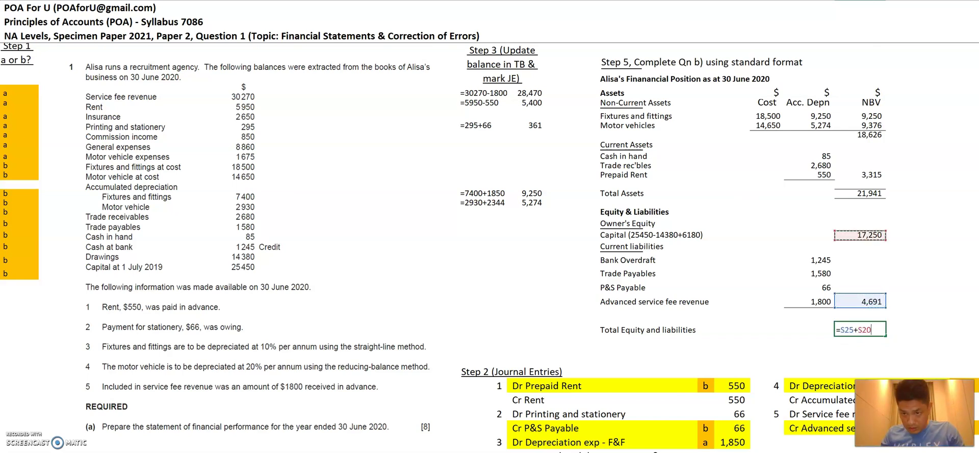
key("Return")
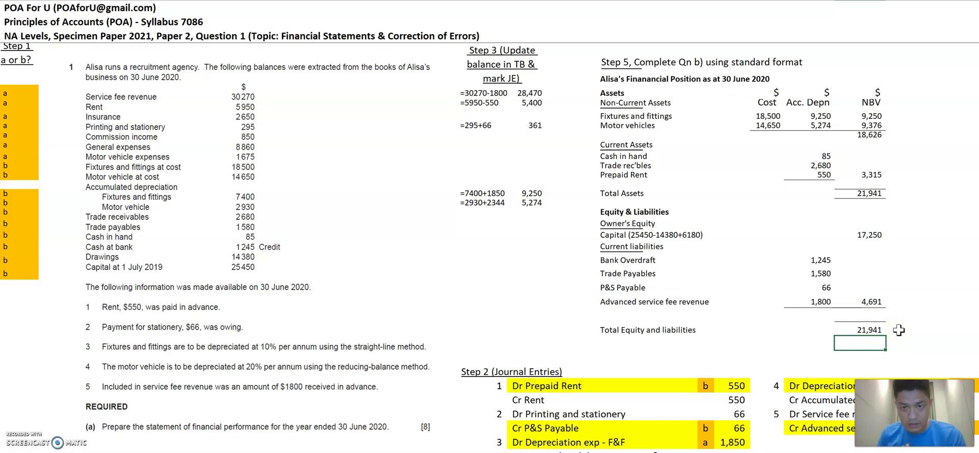
scroll(899, 329, "down", 1)
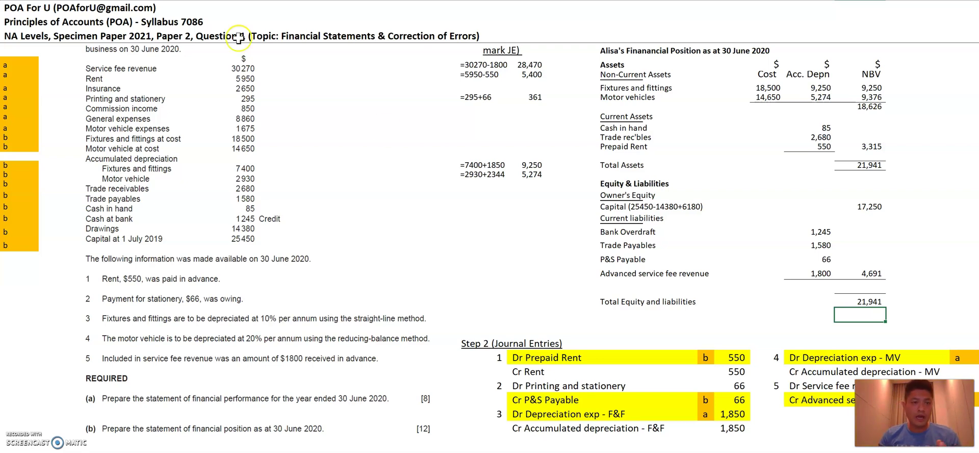
left_click(185, 10)
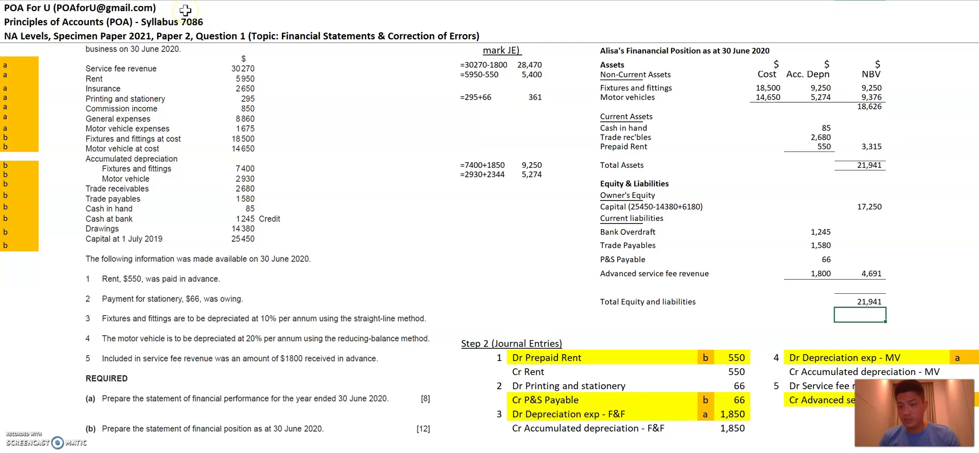